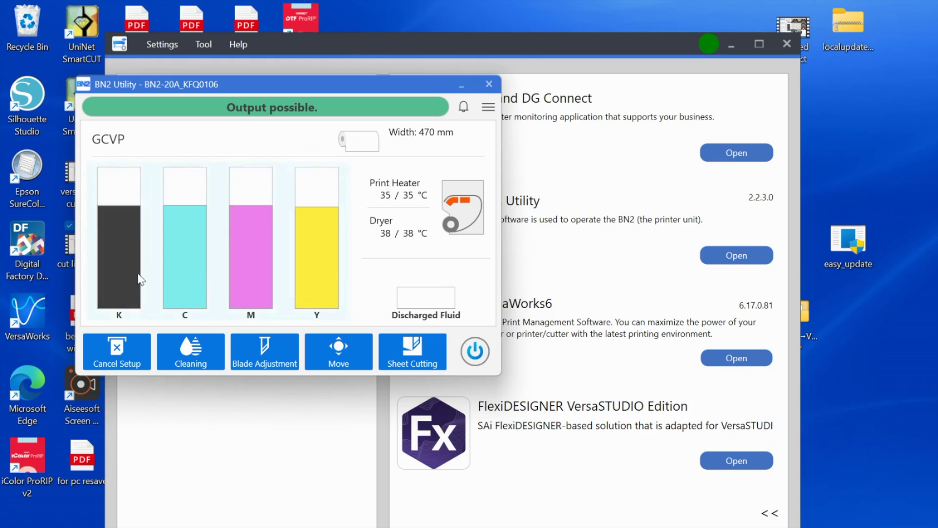
pyautogui.click(192, 462)
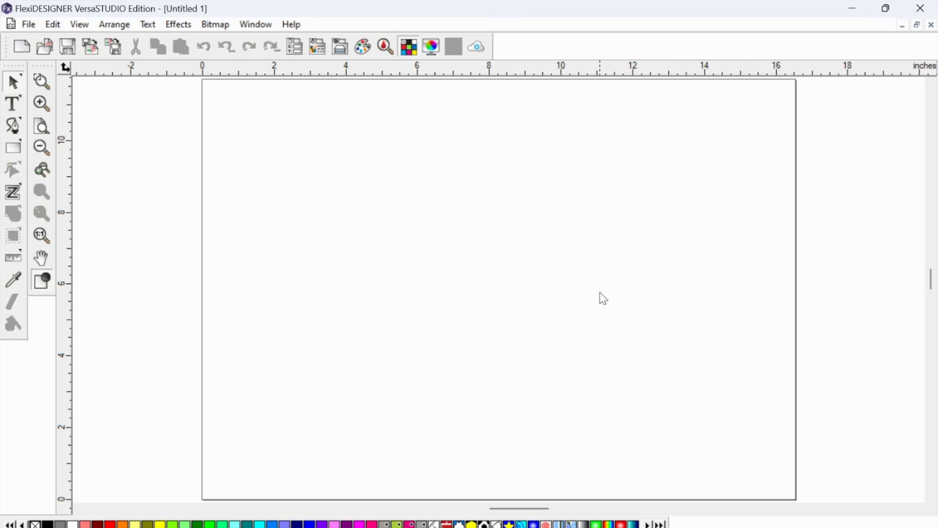
# Set the document to a custom portrait page size, 18.9 in wide and 30 in high
pyautogui.click(25, 27)
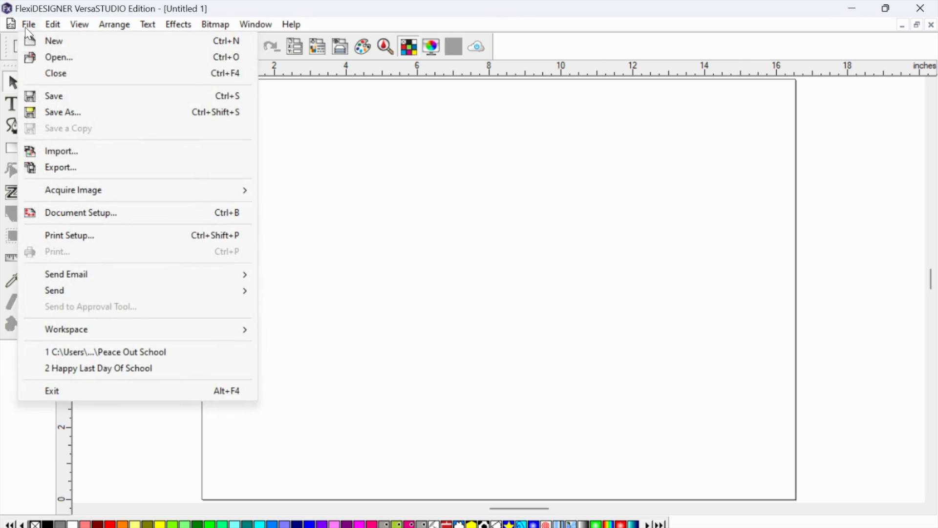
pyautogui.click(63, 213)
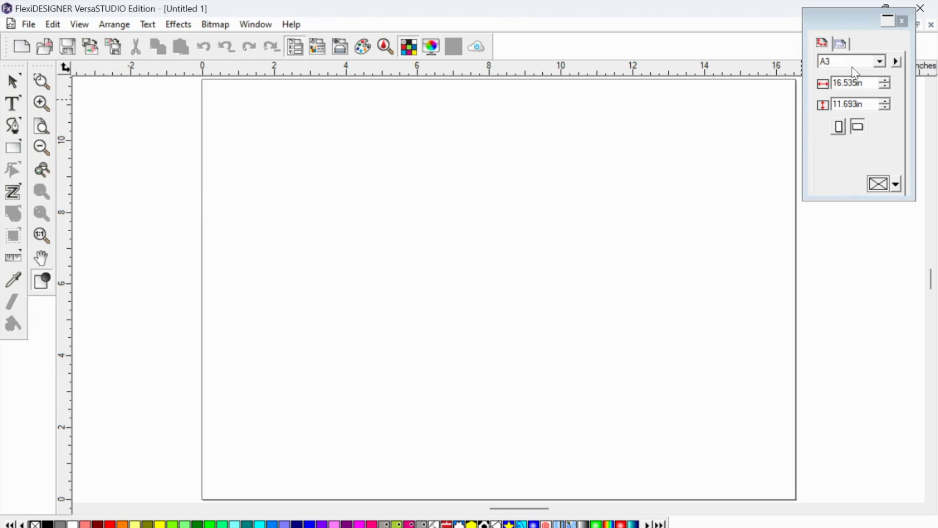
pyautogui.click(854, 61)
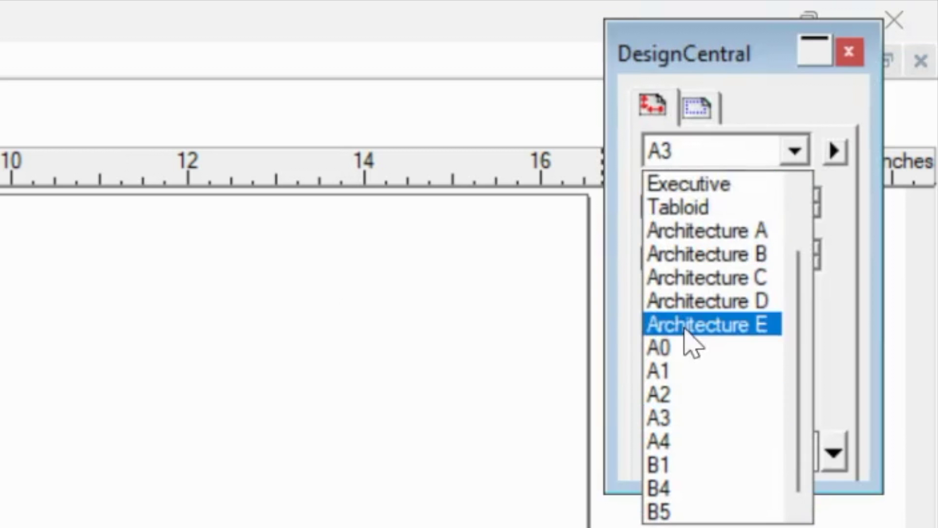
pyautogui.scroll(1, 687, 317)
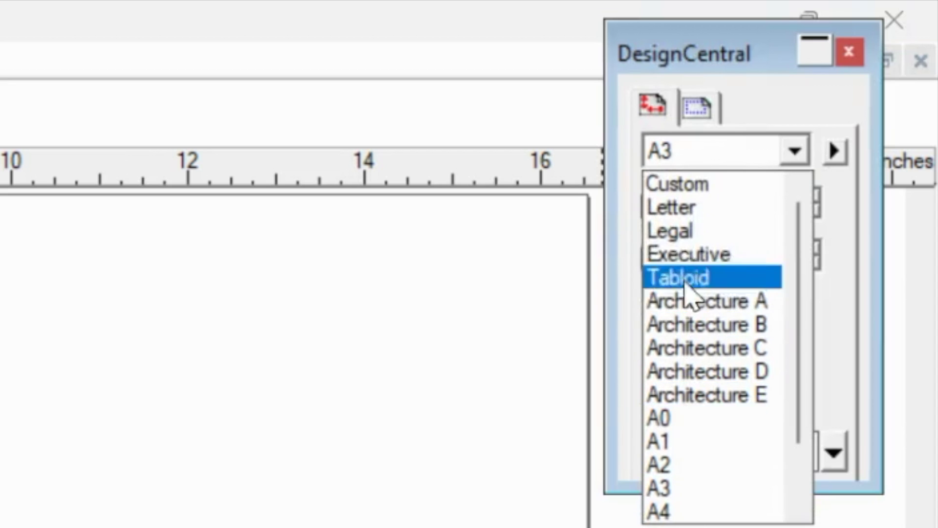
pyautogui.click(694, 189)
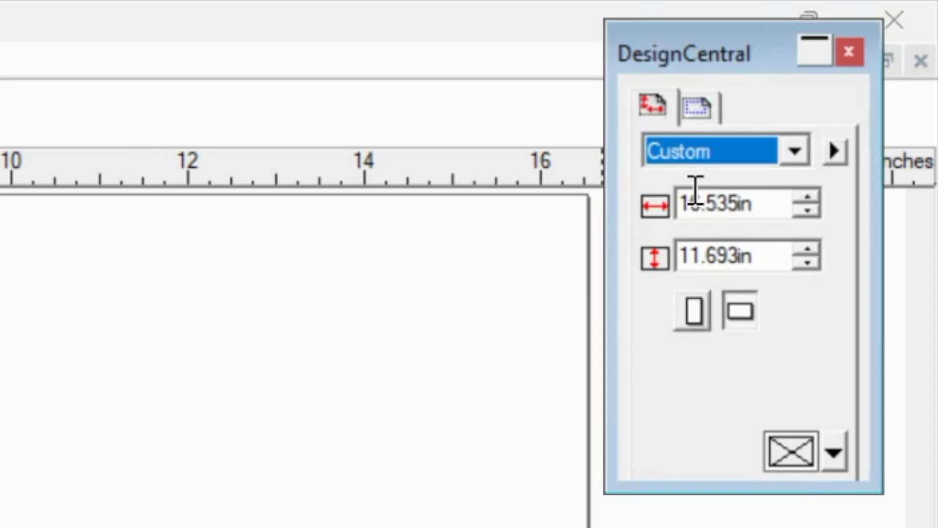
pyautogui.doubleClick(732, 205)
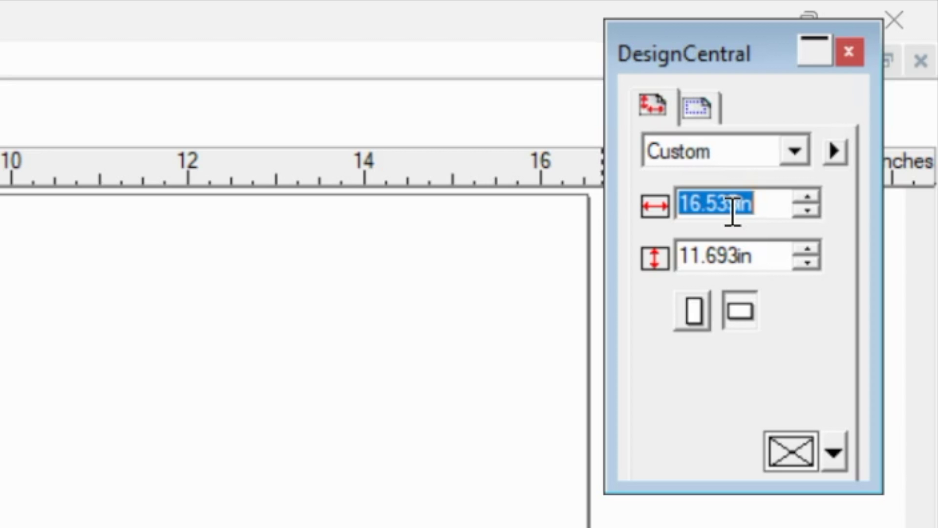
pyautogui.write('18.9')
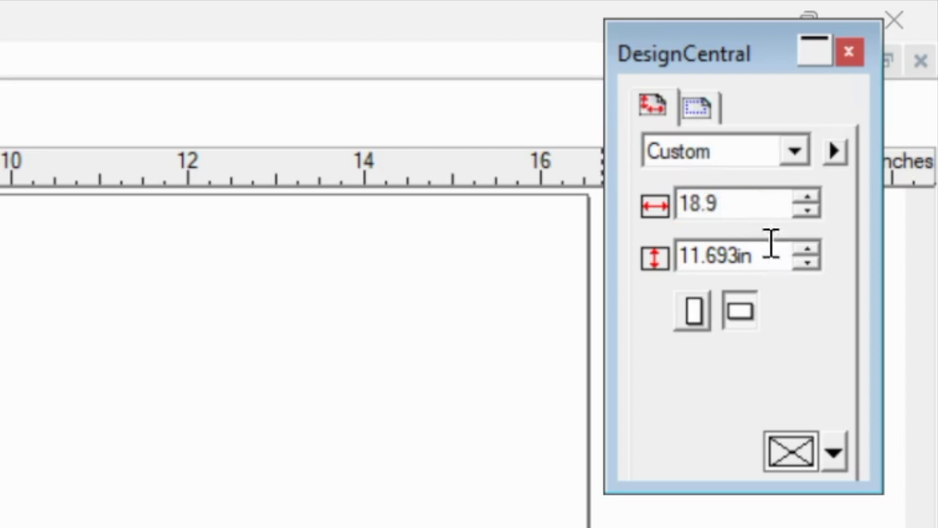
pyautogui.click(743, 262)
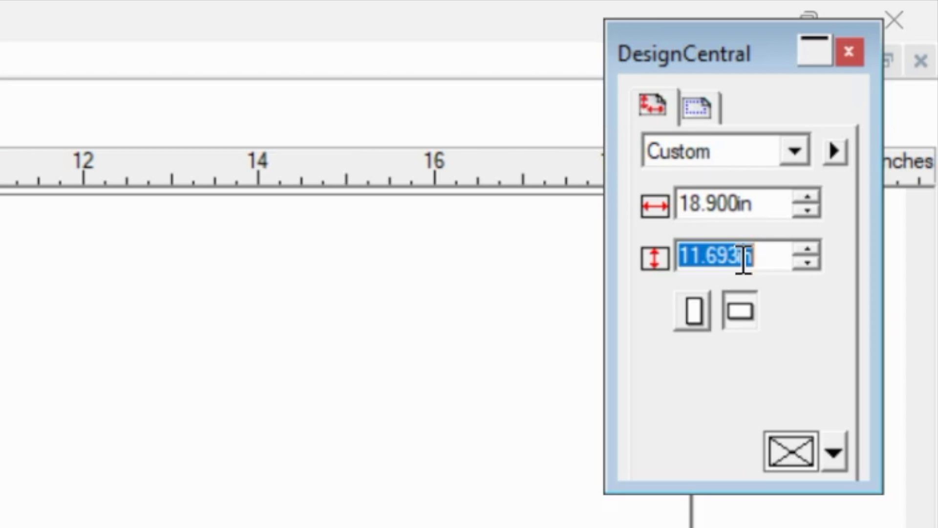
pyautogui.write('30')
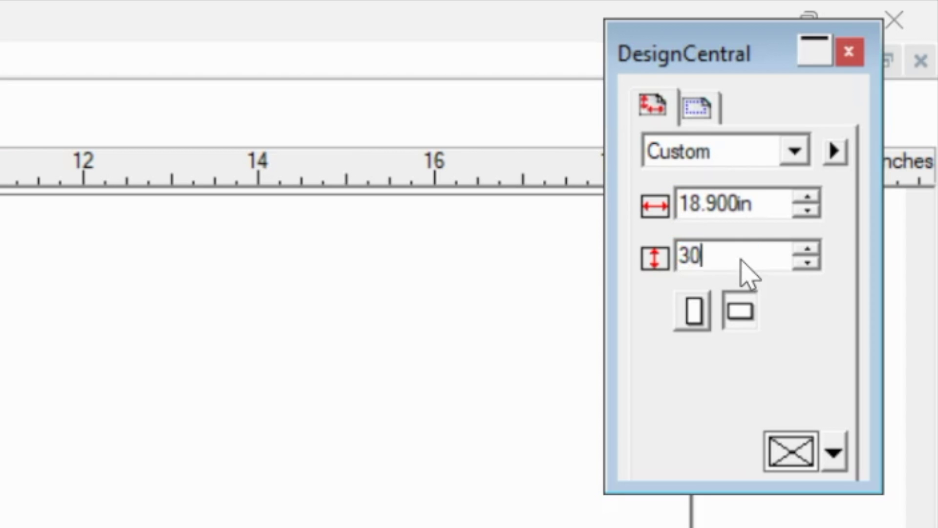
pyautogui.press('Return')
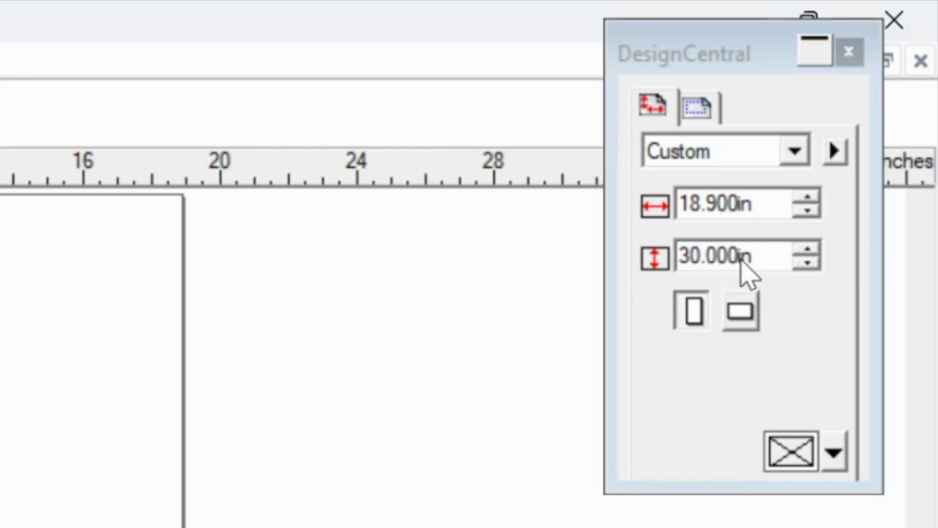
pyautogui.click(707, 325)
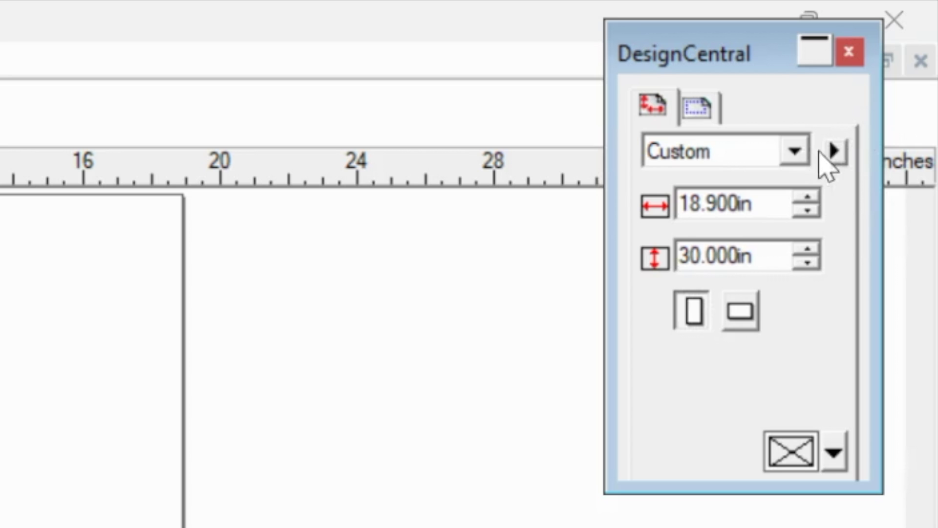
# Add the current page size as a new page format named "Roland BN2"
pyautogui.click(834, 155)
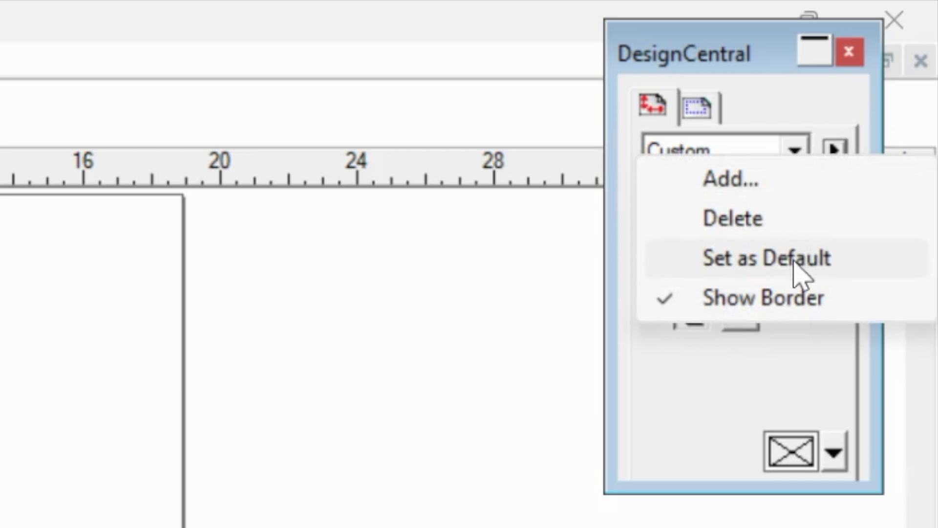
pyautogui.click(763, 182)
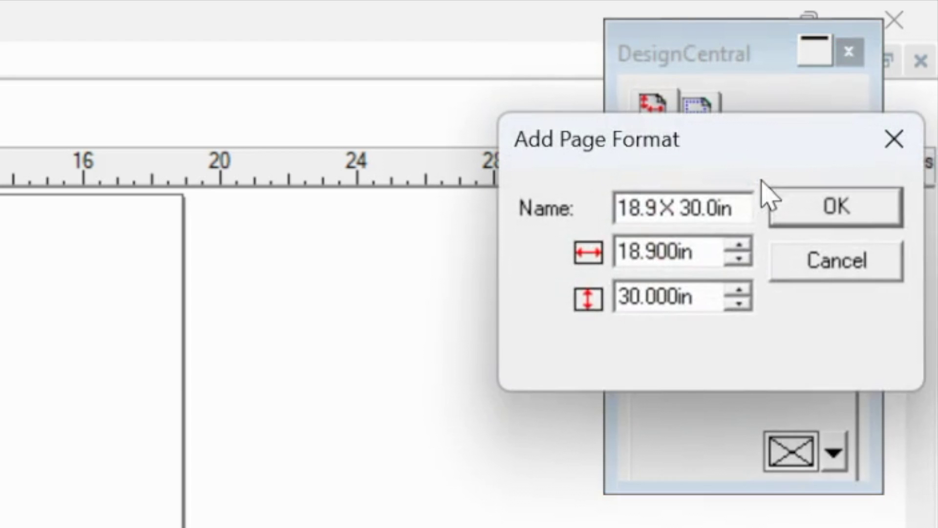
pyautogui.doubleClick(714, 207)
pyautogui.click(714, 208)
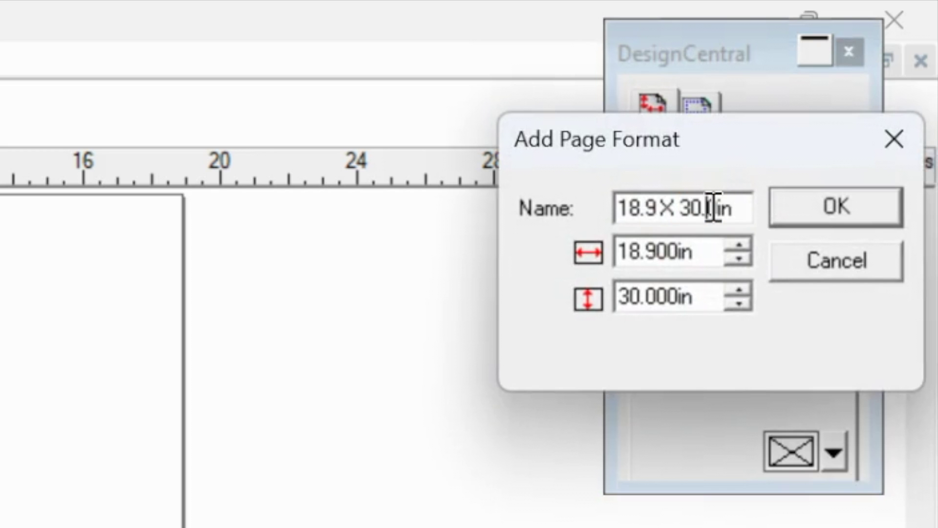
pyautogui.hotkey('shift', 'End')
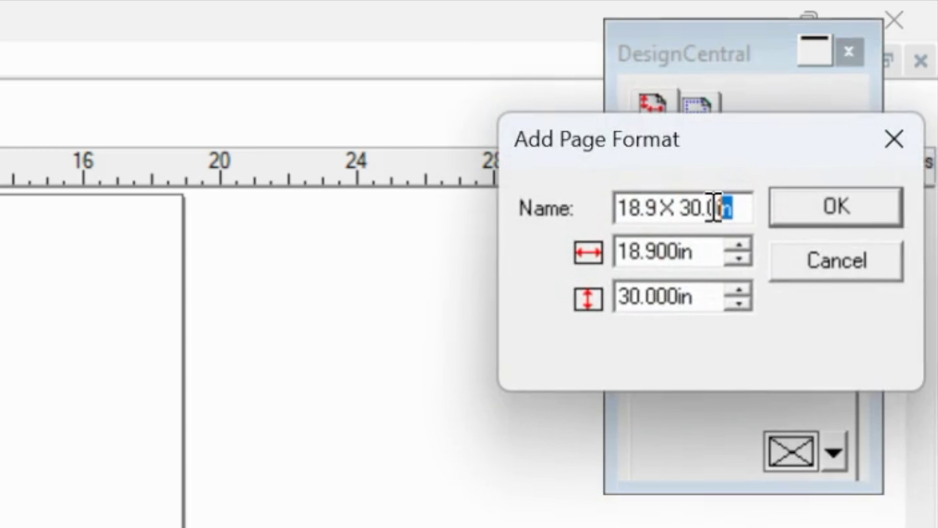
pyautogui.press('BackSpace')
pyautogui.press('BackSpace')
pyautogui.press('BackSpace')
pyautogui.press('BackSpace')
pyautogui.press('BackSpace')
pyautogui.press('BackSpace')
pyautogui.press('BackSpace')
pyautogui.press('BackSpace')
pyautogui.press('BackSpace')
pyautogui.press('BackSpace')
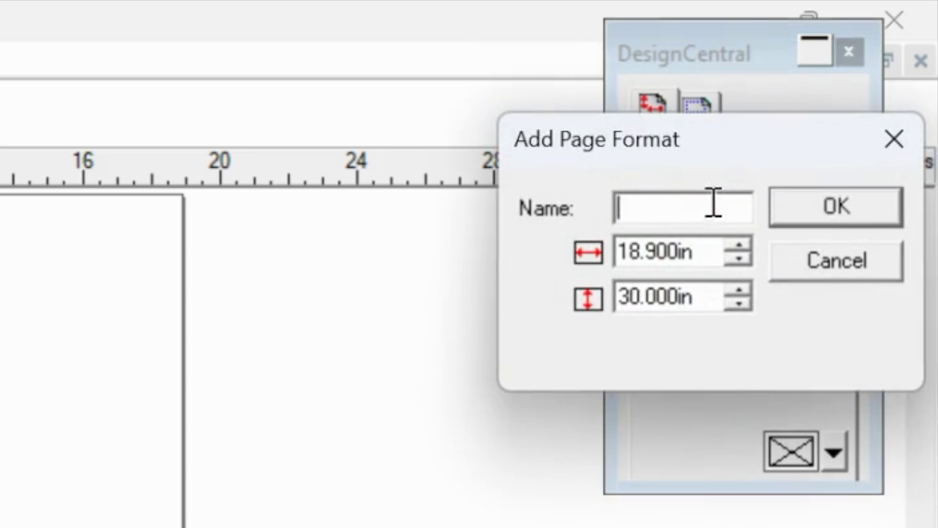
pyautogui.write('Roland BN2')
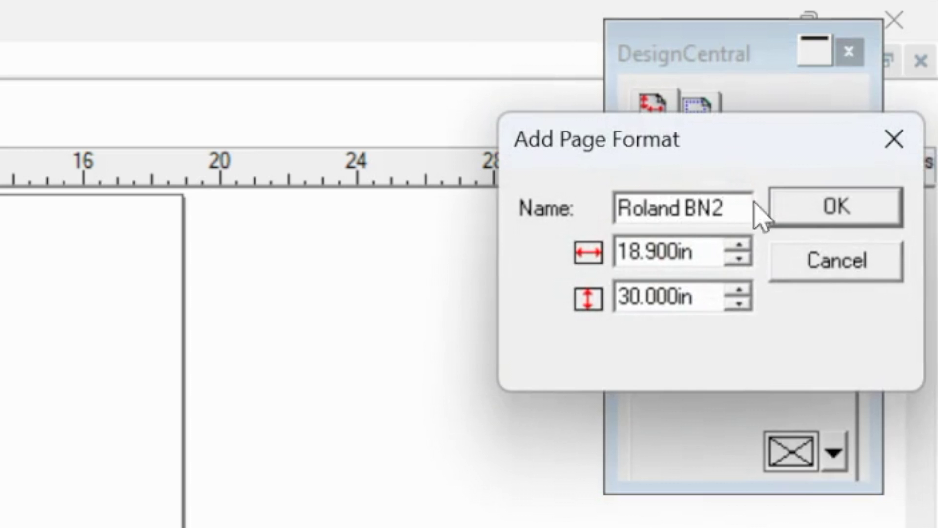
pyautogui.click(833, 209)
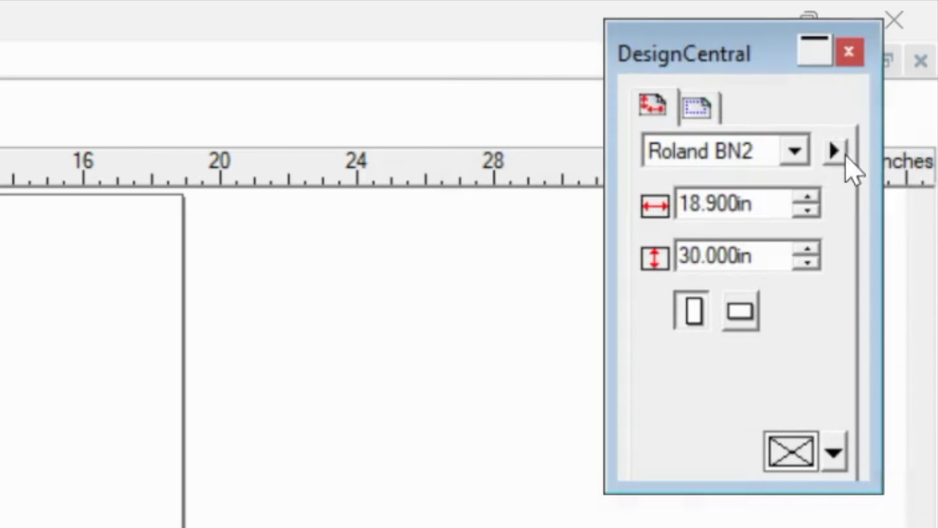
# Make the Roland BN2 page format the default for documents
pyautogui.click(836, 152)
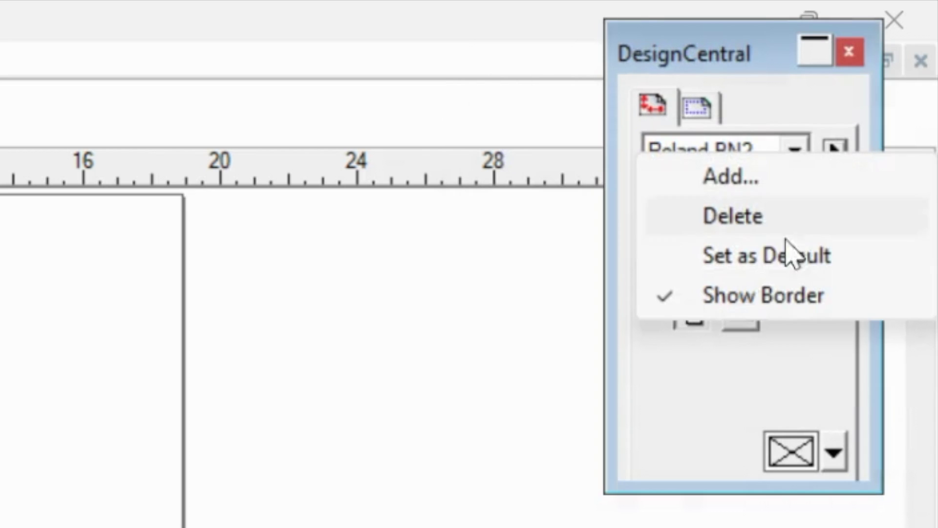
pyautogui.click(755, 259)
pyautogui.click(526, 337)
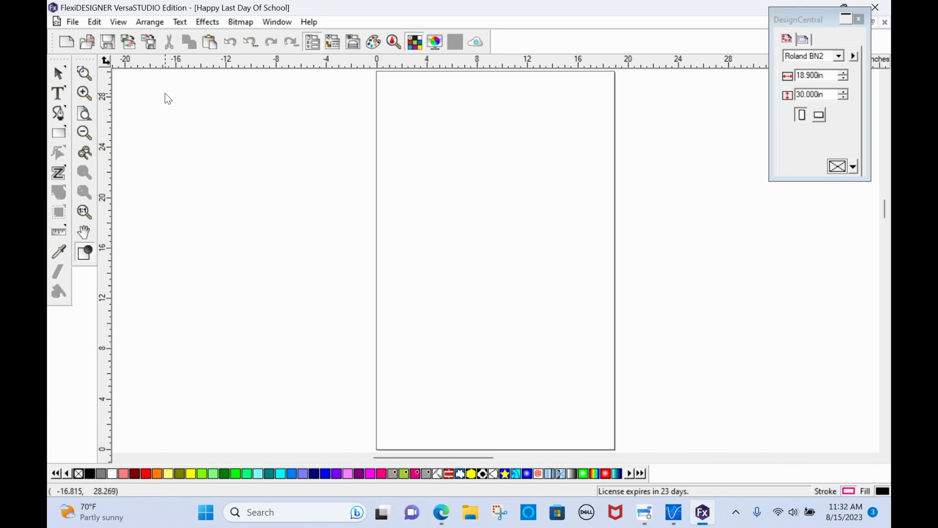
# Open the "Happy Last Day Of School" PNG image from the Downloads folder
pyautogui.click(72, 22)
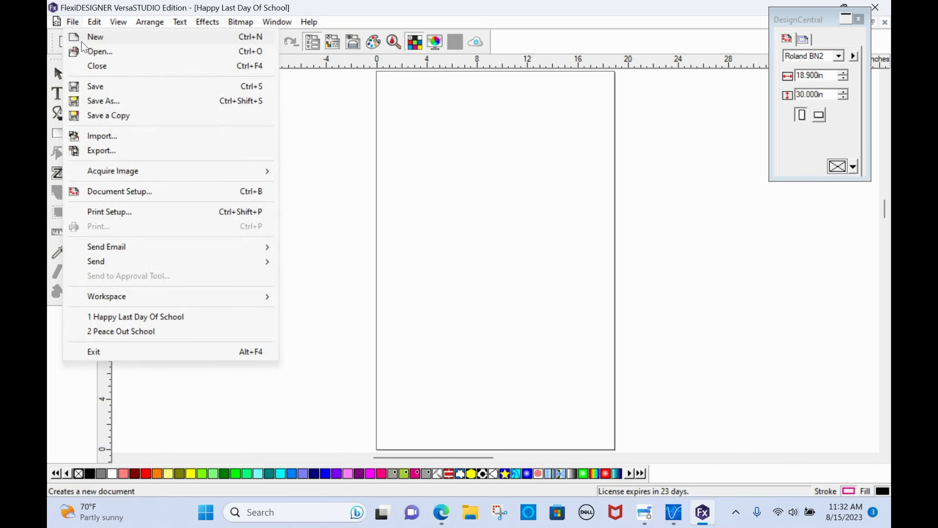
pyautogui.click(93, 52)
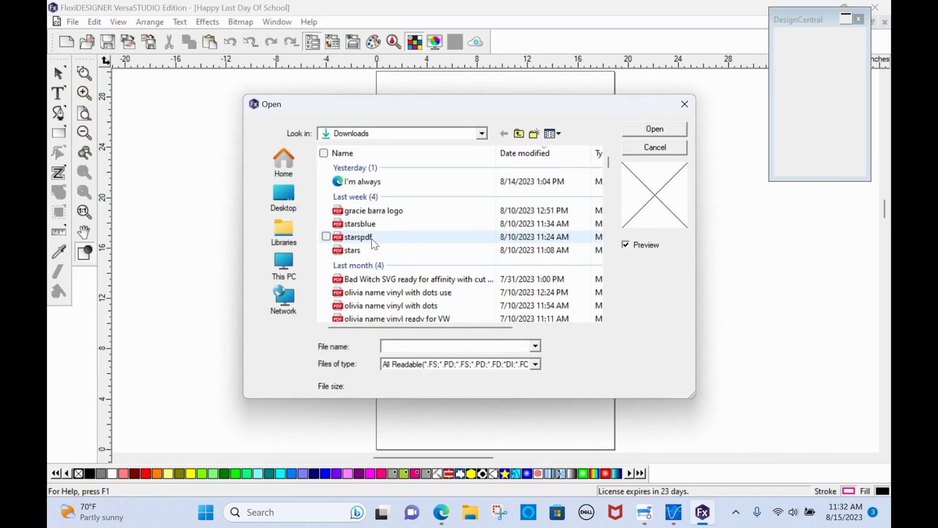
pyautogui.scroll(-1, 369, 247)
pyautogui.scroll(-1, 378, 248)
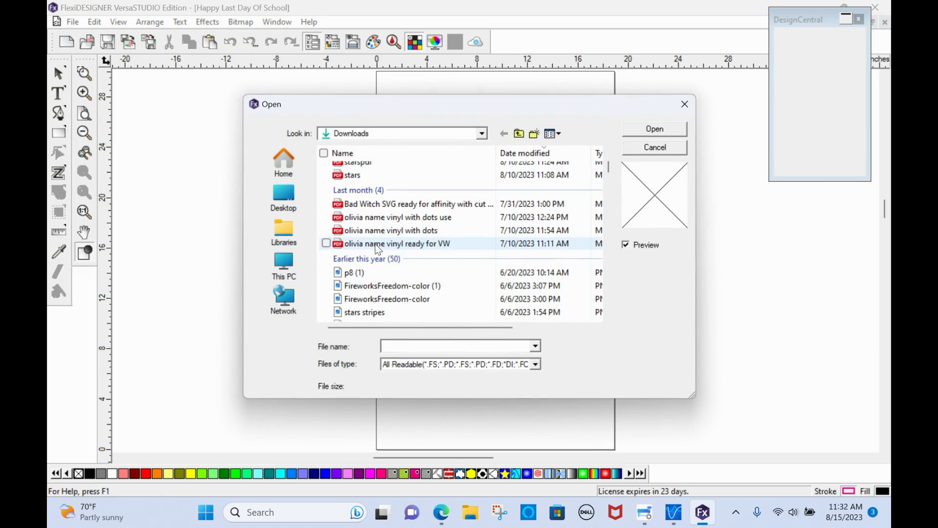
pyautogui.scroll(-1, 378, 248)
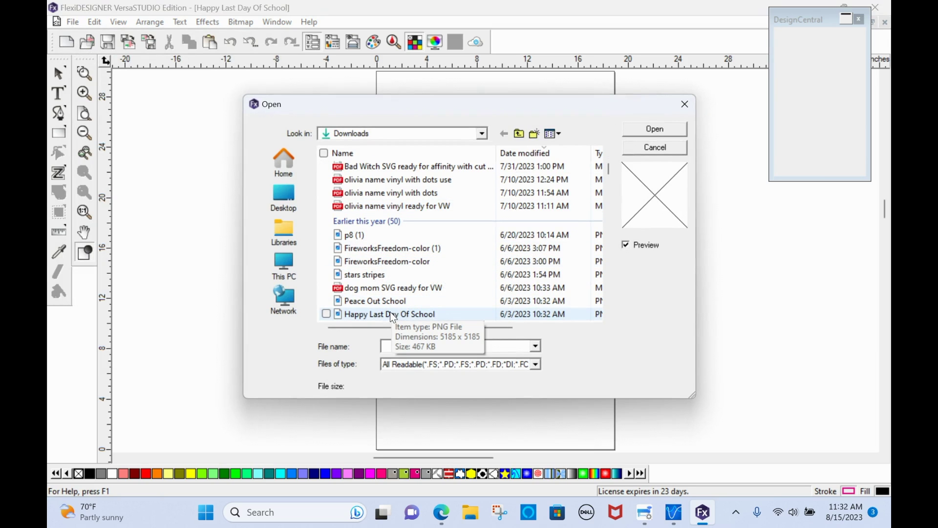
pyautogui.click(376, 314)
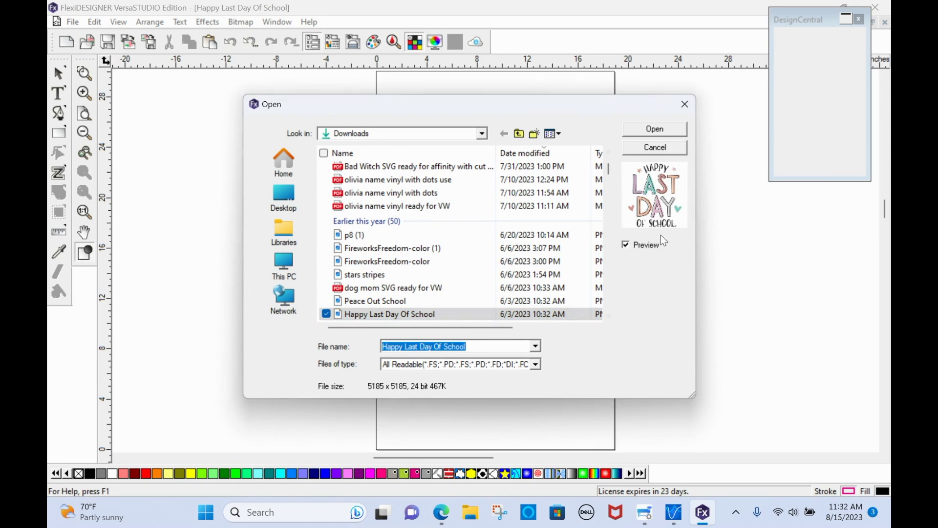
pyautogui.click(669, 131)
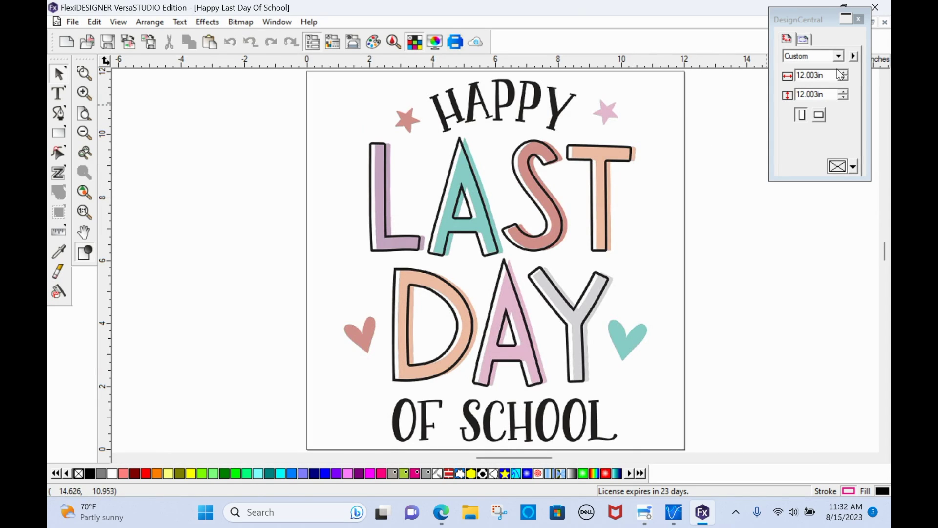
# Apply the saved Roland BN2 page format to the opened Happy Last Day Of School document and close the document setup
pyautogui.click(860, 20)
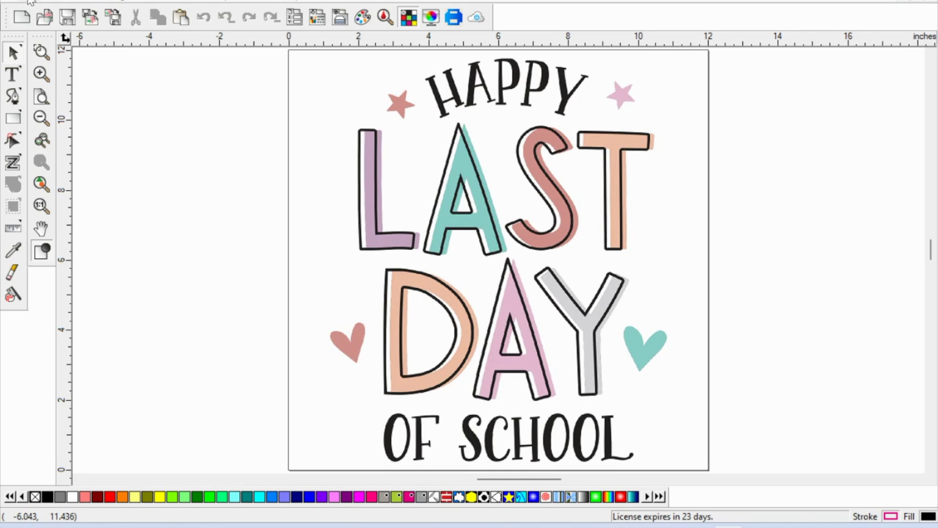
pyautogui.click(29, 2)
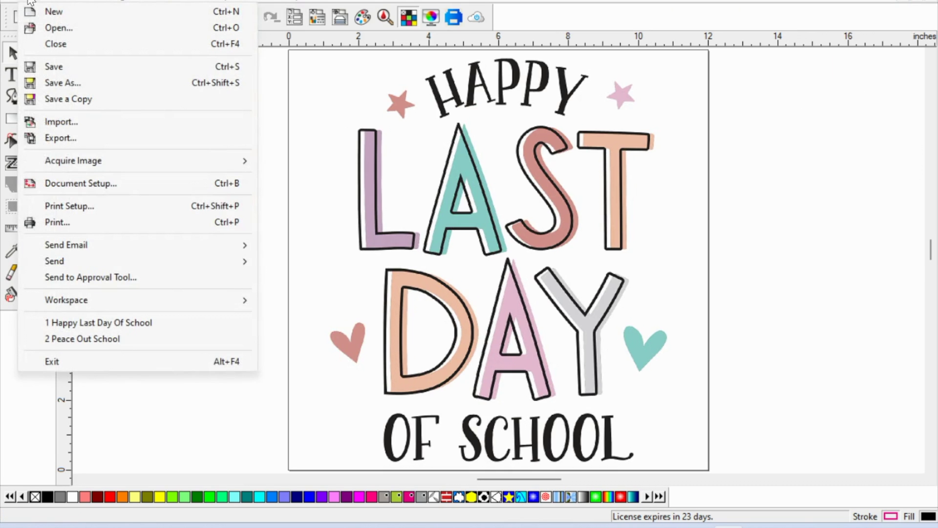
pyautogui.click(53, 184)
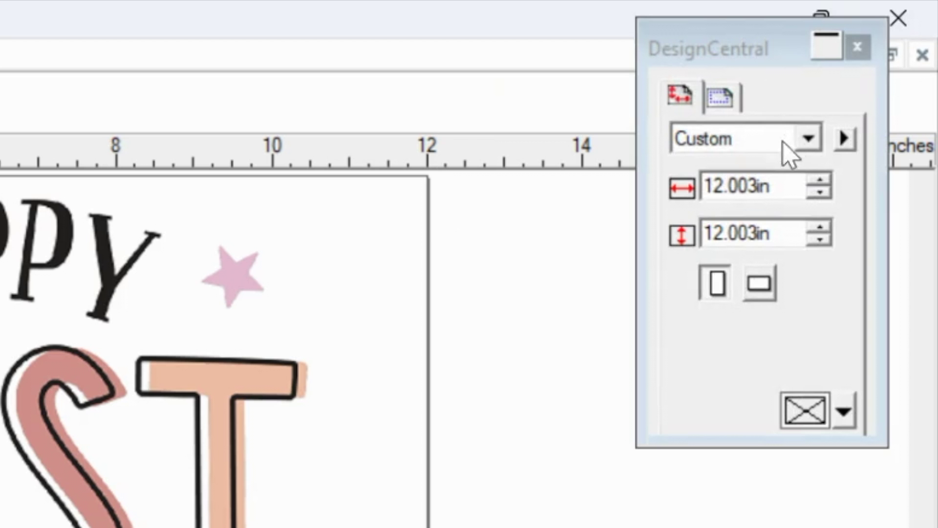
pyautogui.click(880, 34)
pyautogui.scroll(-2, 782, 268)
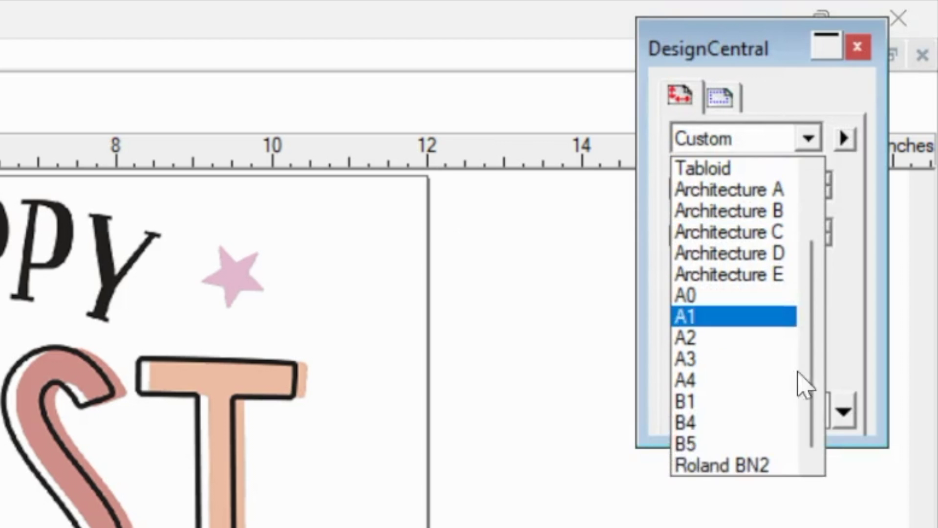
pyautogui.click(744, 470)
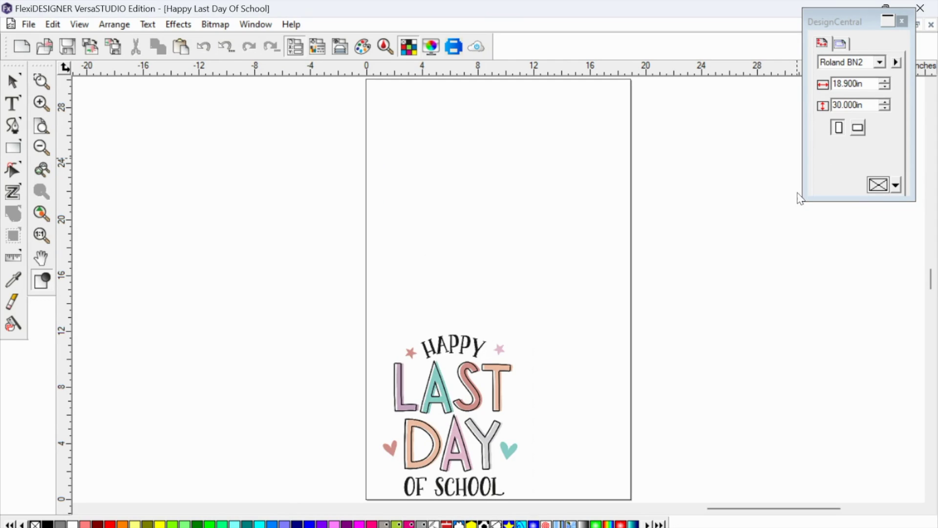
pyautogui.click(902, 21)
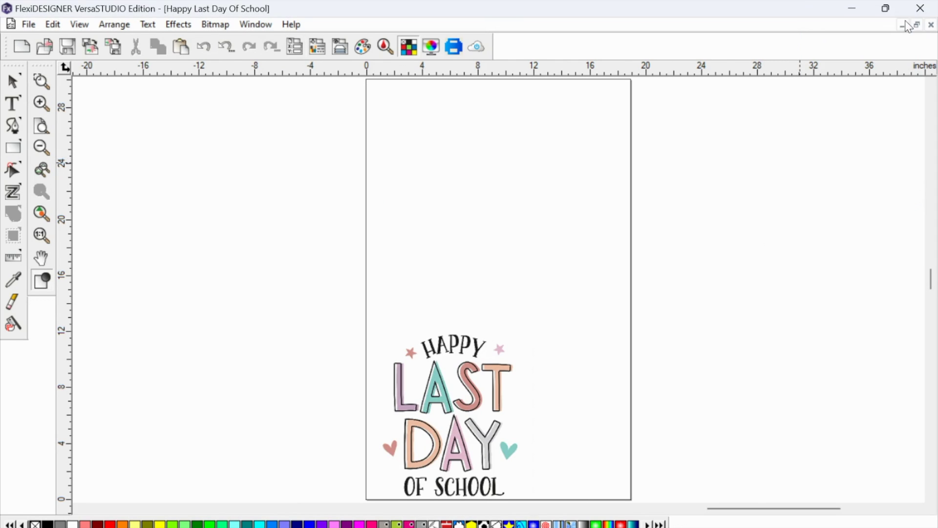
# Select the Happy Last Day Of School artwork on the page with the Select tool
pyautogui.rightClick(355, 354)
pyautogui.click(14, 82)
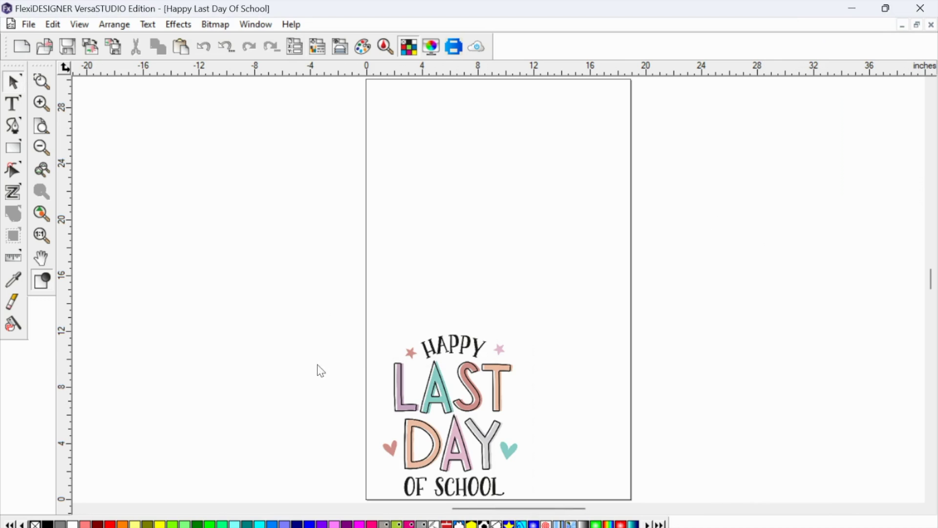
pyautogui.click(398, 393)
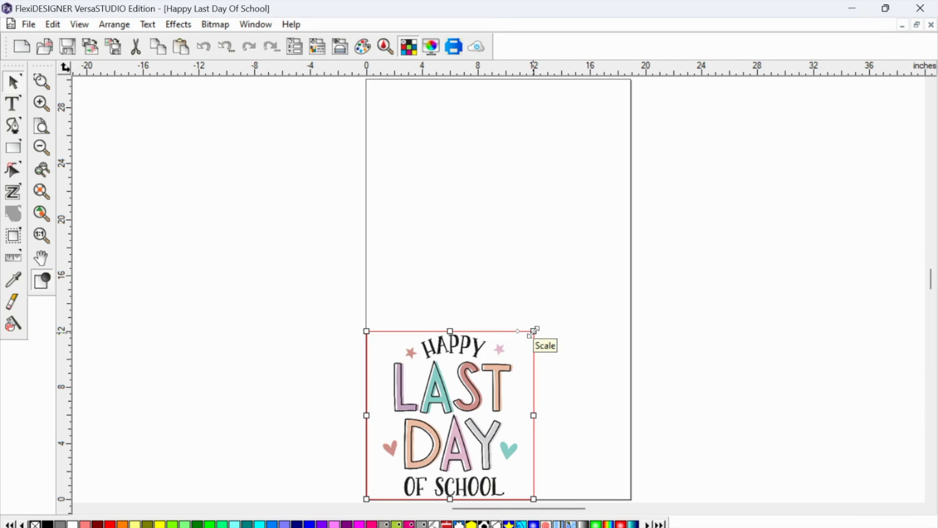
# Move the Happy Last Day Of School artwork to the upper half of the page and deselect it
pyautogui.moveTo(468, 385); pyautogui.dragTo(520, 180)
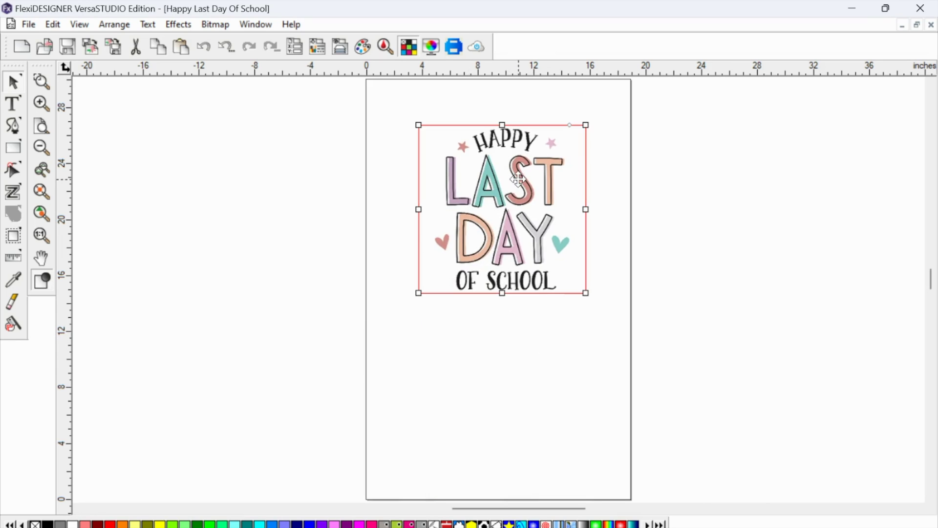
pyautogui.click(341, 256)
pyautogui.click(500, 200)
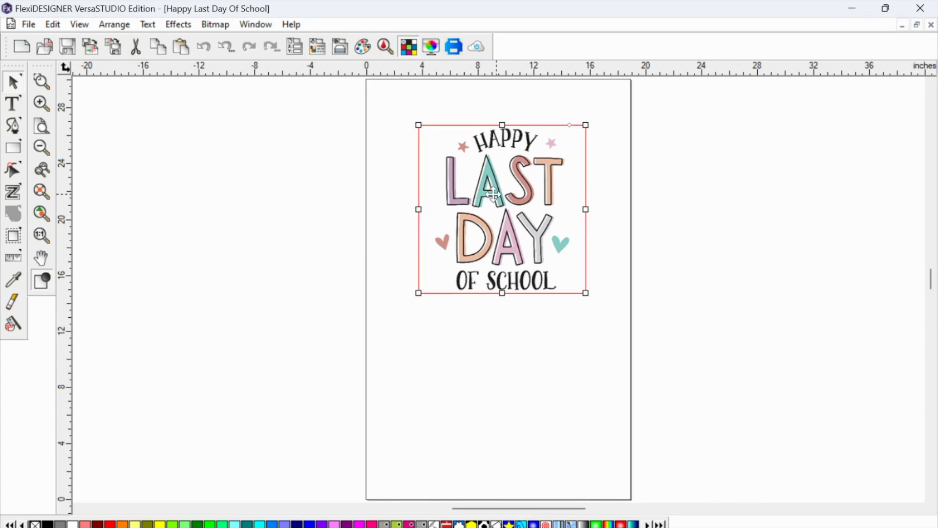
pyautogui.click(361, 268)
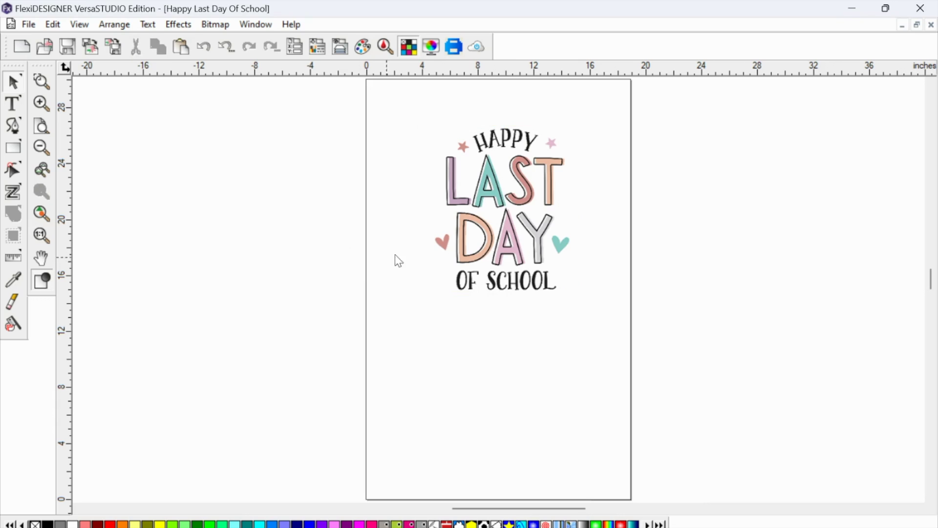
# Start a Contour Cut effect on the Happy Last Day Of School artwork
pyautogui.click(450, 203)
pyautogui.click(178, 26)
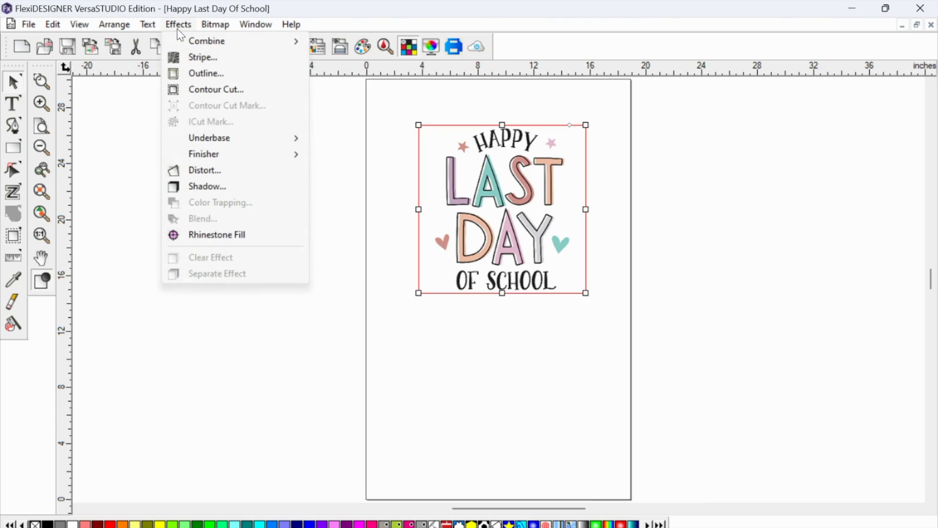
pyautogui.click(190, 93)
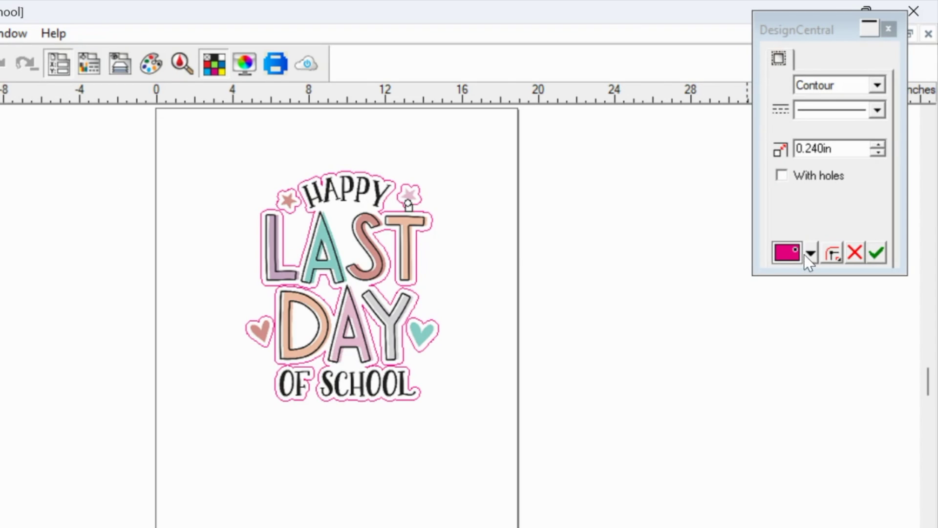
# Try Purple as the contour line colour and switch it back to CutContour
pyautogui.click(809, 254)
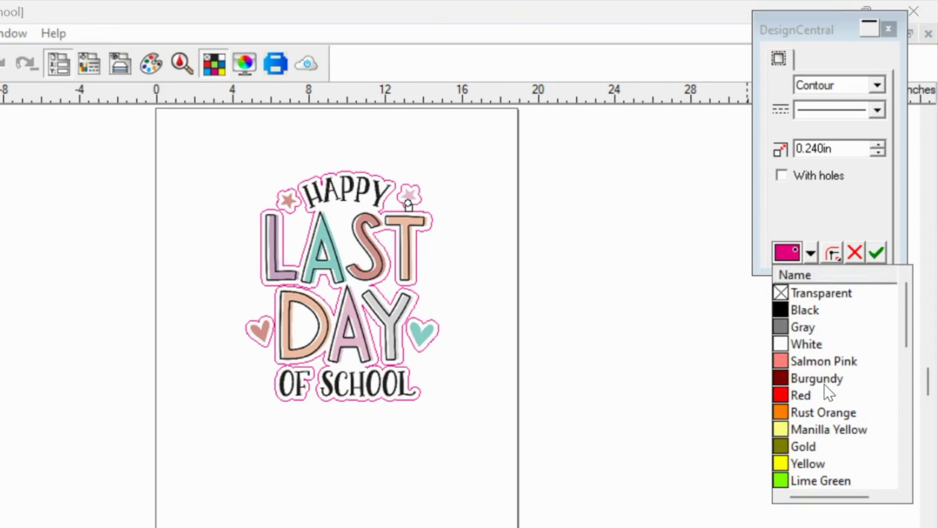
pyautogui.scroll(-4, 821, 374)
pyautogui.click(818, 364)
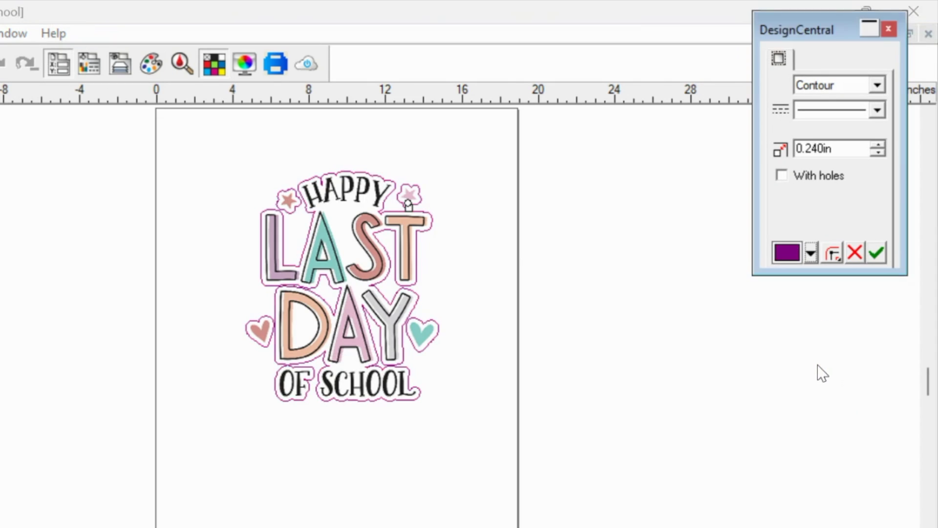
pyautogui.click(812, 253)
pyautogui.scroll(-7, 825, 376)
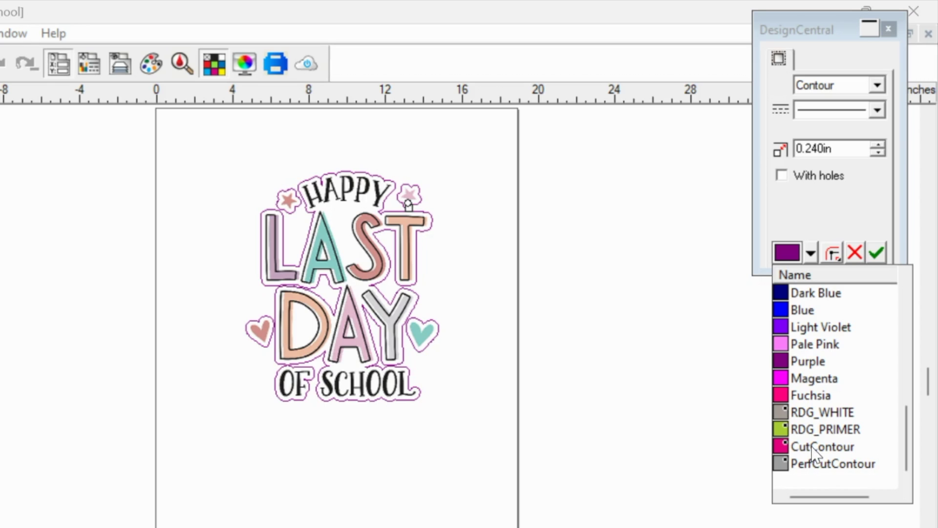
pyautogui.click(815, 447)
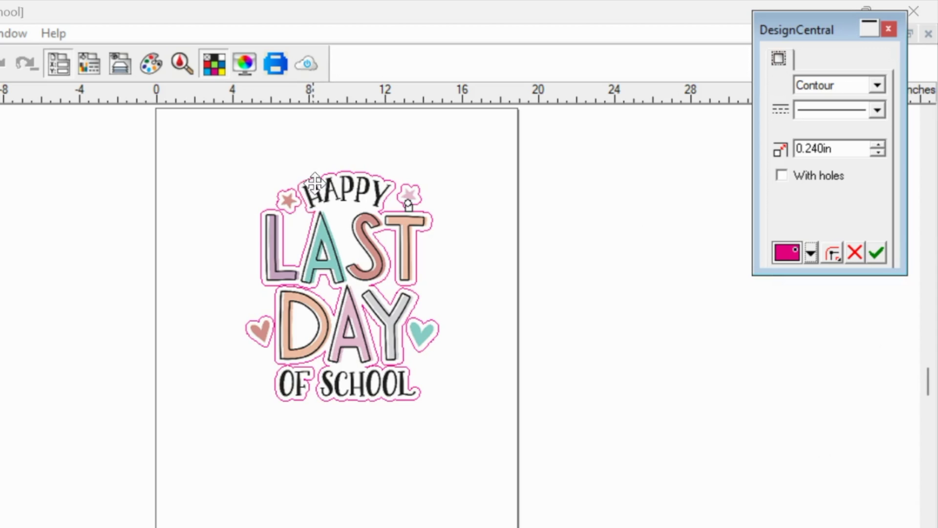
# Increase the contour cut's offset from the artwork to 0.340 in
pyautogui.click(876, 153)
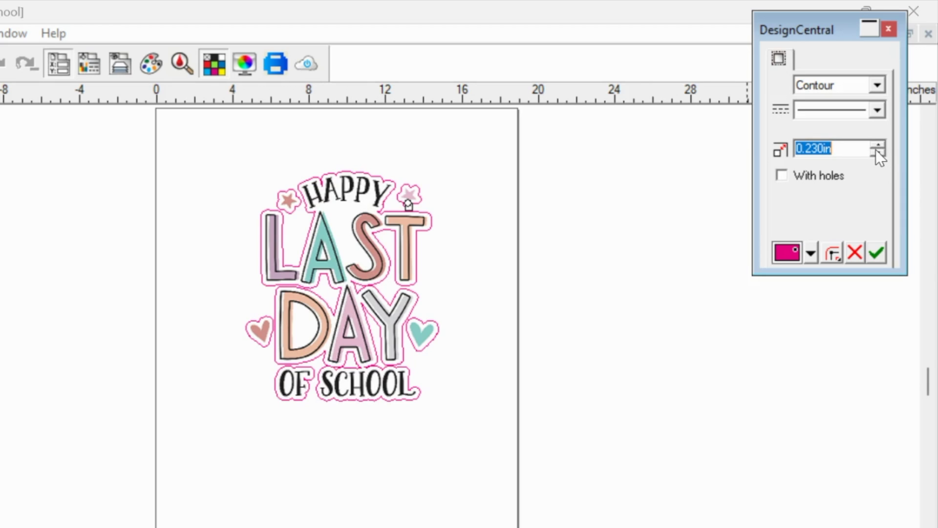
pyautogui.click(877, 146)
pyautogui.click(877, 146)
pyautogui.click(877, 146)
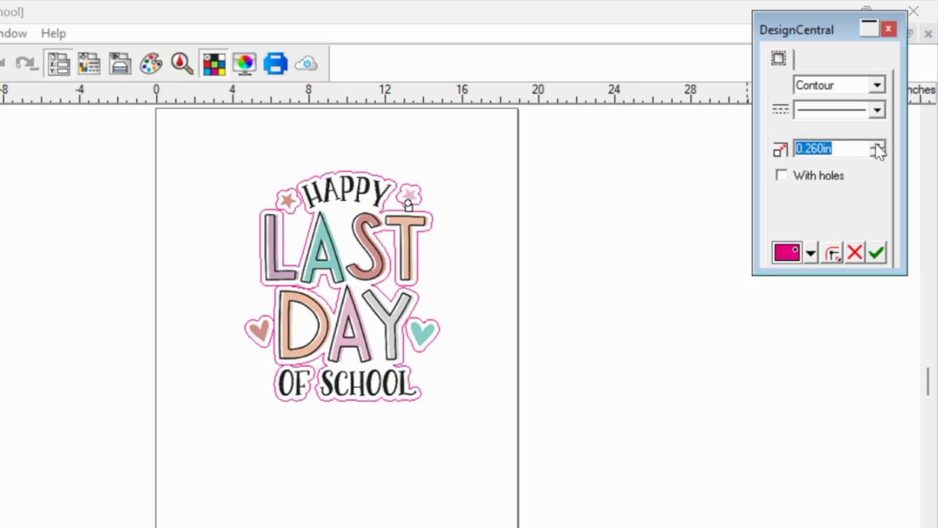
pyautogui.click(877, 146)
pyautogui.click(877, 145)
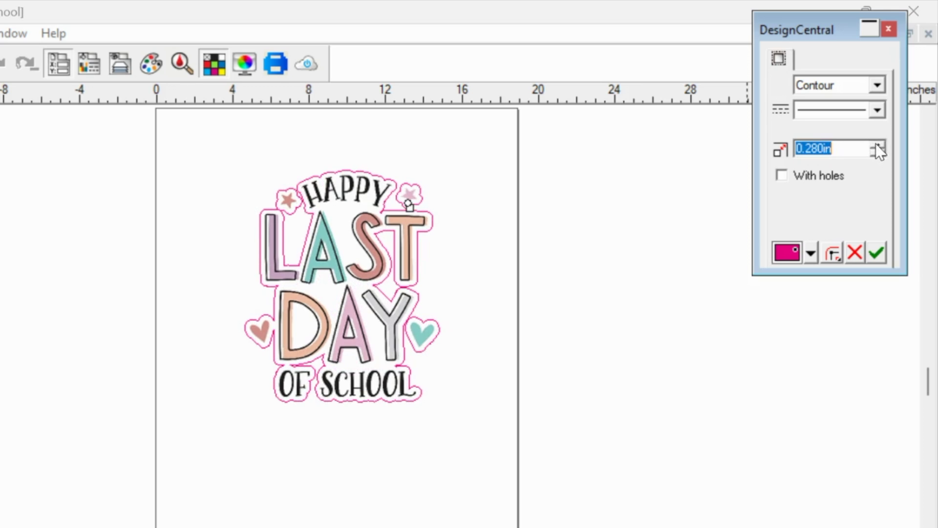
pyautogui.click(877, 146)
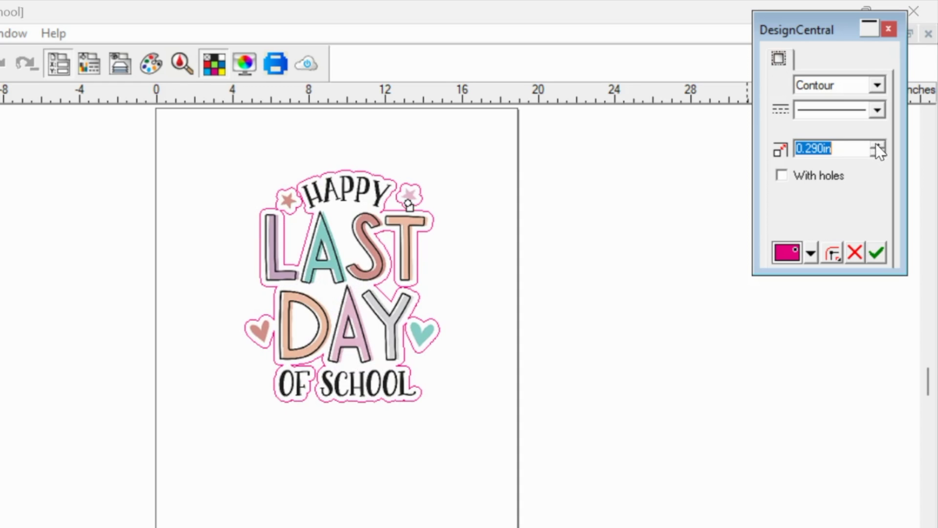
pyautogui.click(877, 145)
pyautogui.click(877, 146)
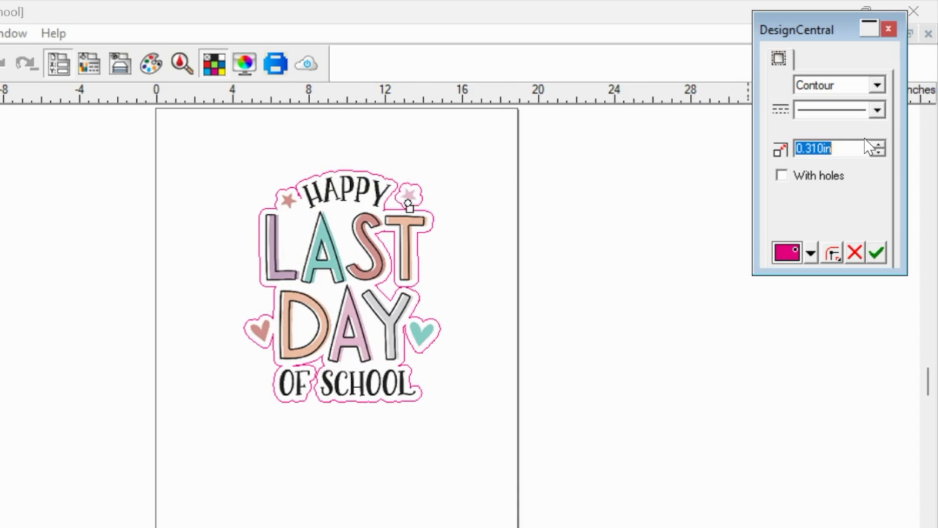
pyautogui.click(877, 145)
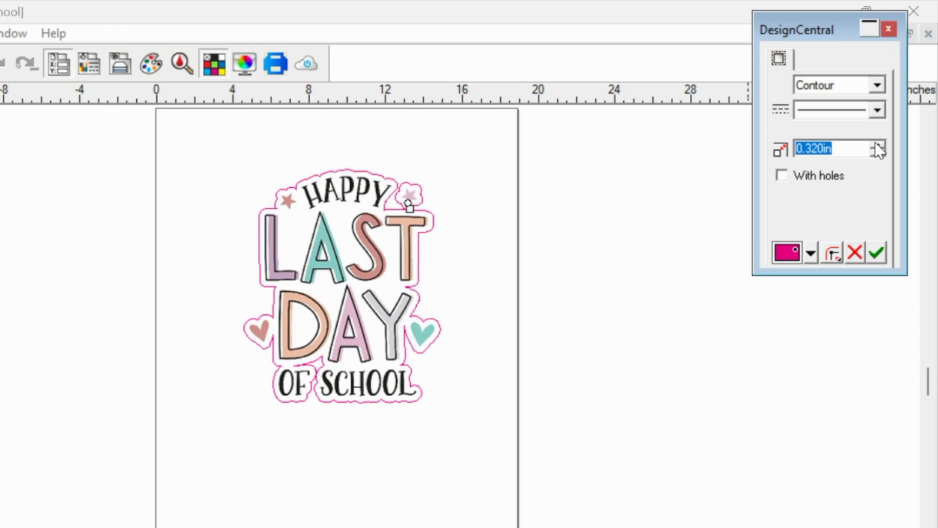
pyautogui.click(877, 145)
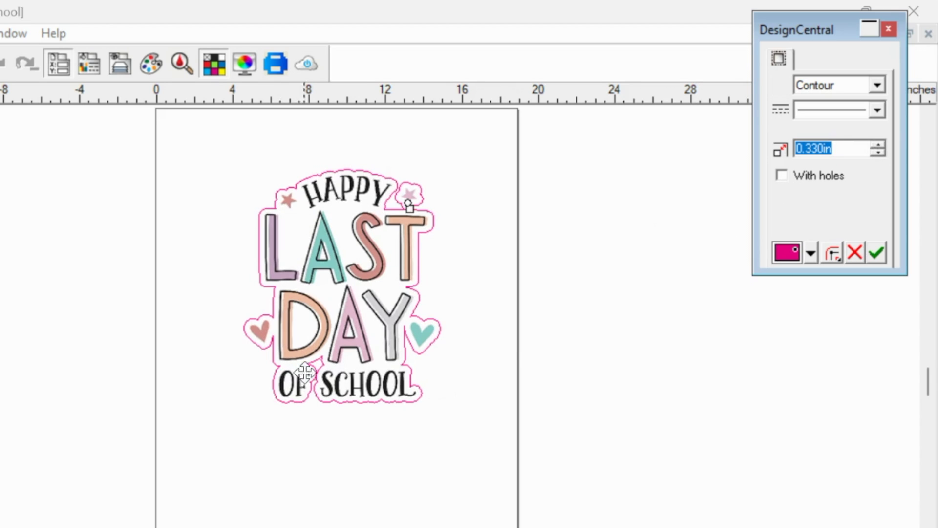
pyautogui.click(878, 144)
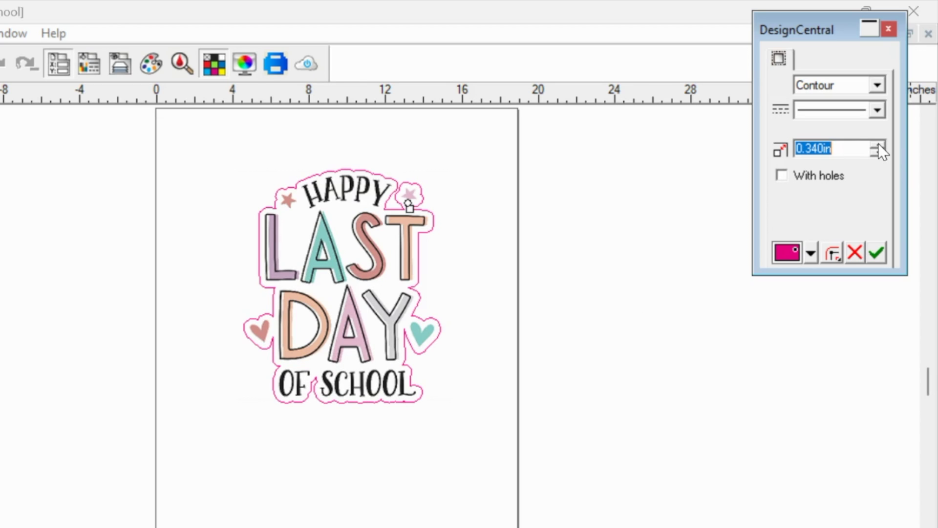
# Shift the contour's offset handle onto the HAPPY lettering and set the offset to 0.390 in without holes
pyautogui.click(783, 176)
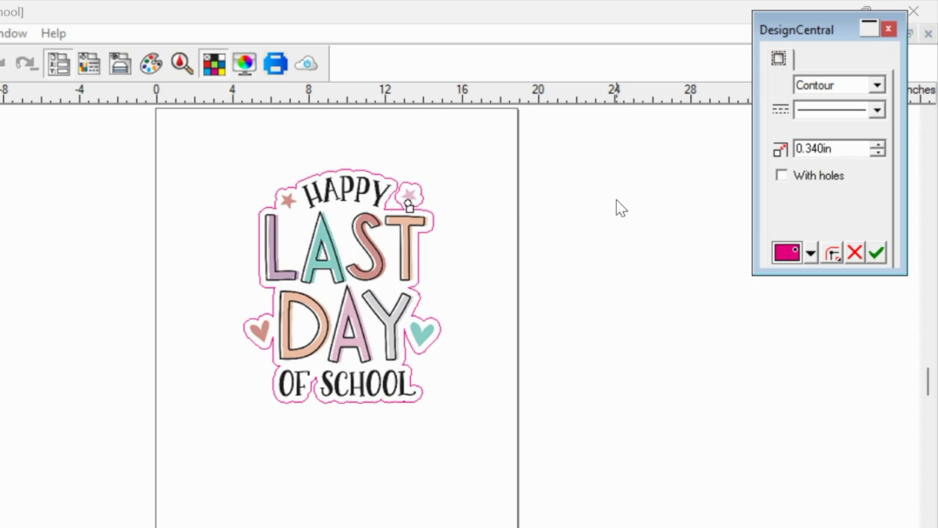
pyautogui.click(410, 205)
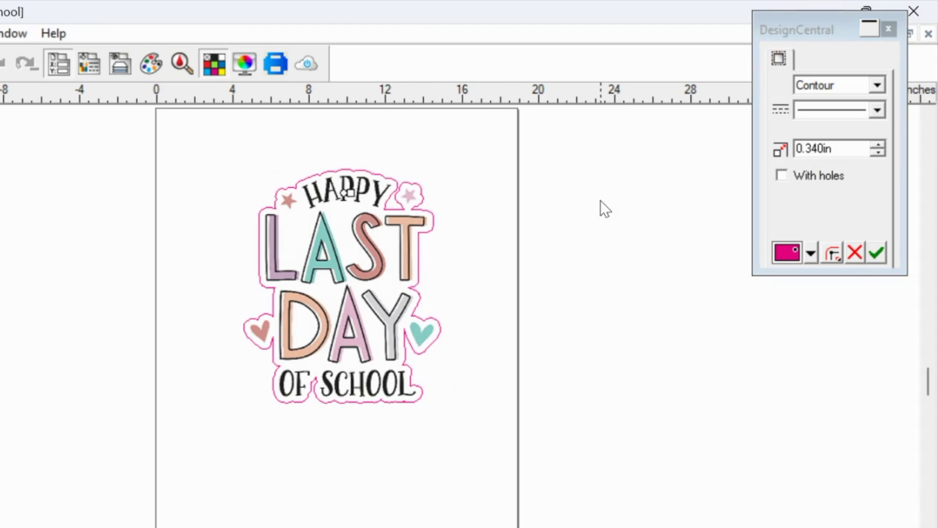
pyautogui.click(877, 146)
pyautogui.click(877, 146)
pyautogui.click(877, 147)
pyautogui.click(876, 142)
pyautogui.click(876, 142)
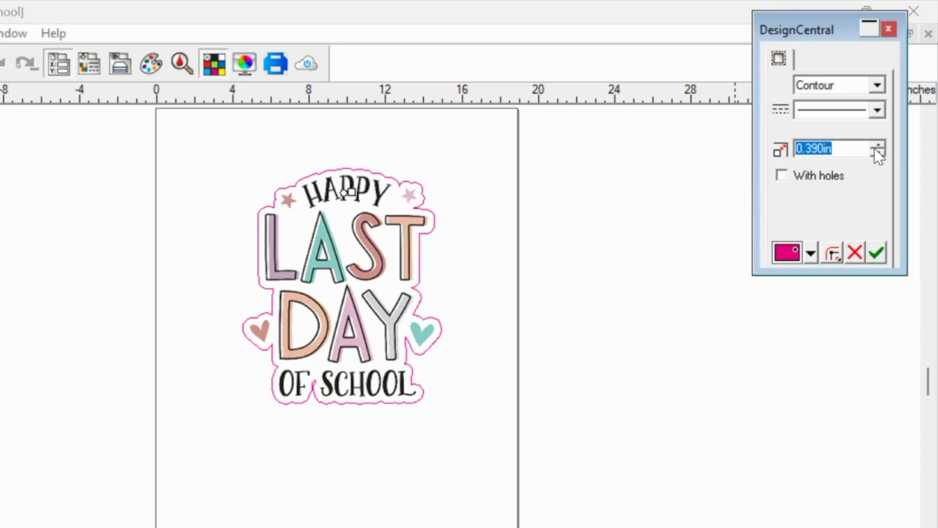
# Try the sharp and bevelled corner styles on the contour line and return to rounded corners
pyautogui.click(835, 255)
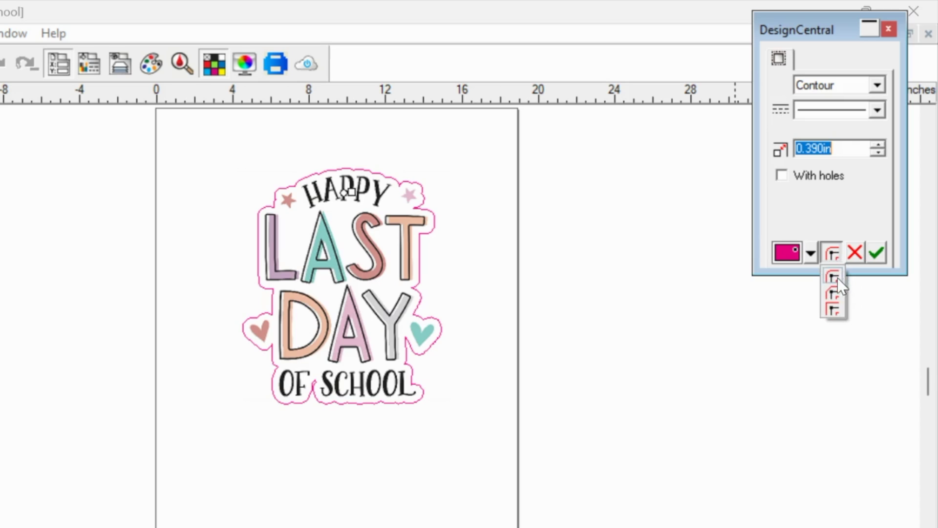
pyautogui.click(835, 307)
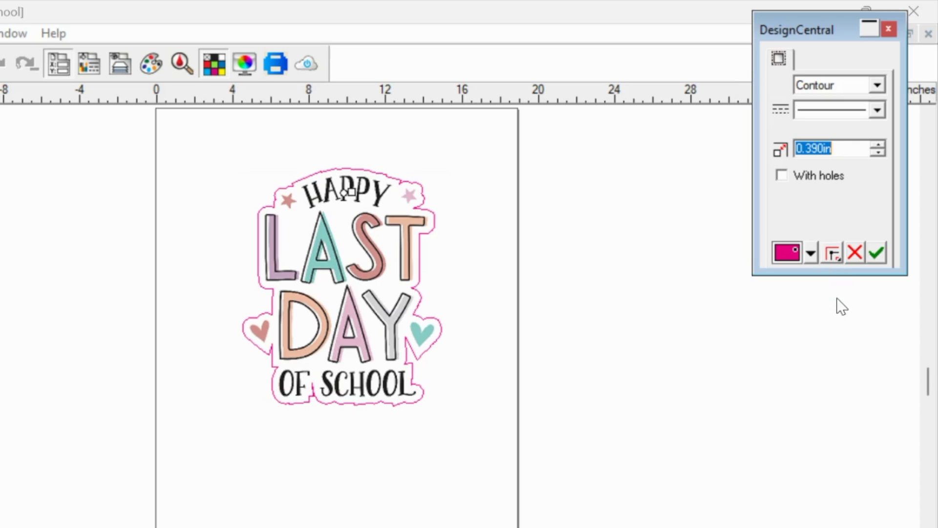
pyautogui.click(835, 252)
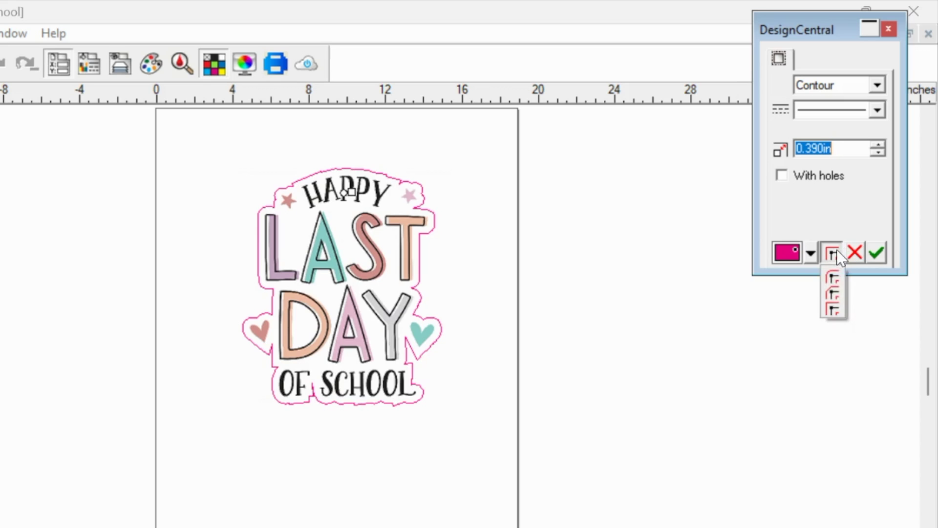
pyautogui.click(833, 292)
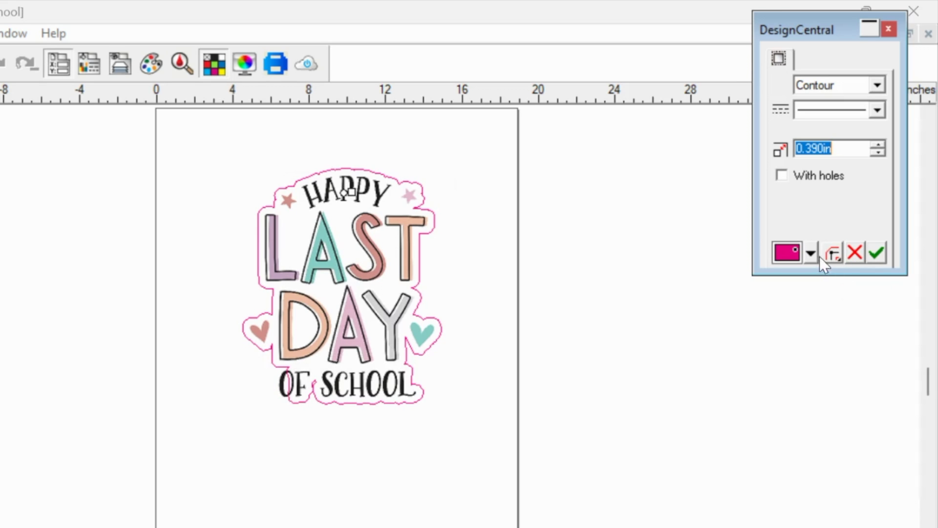
pyautogui.click(831, 254)
pyautogui.click(832, 277)
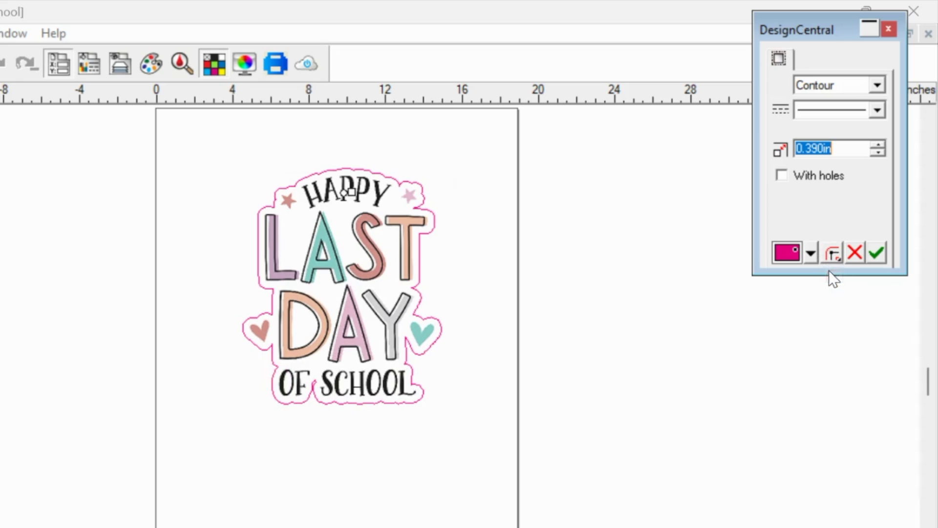
# Apply the contour cut, select the outlined artwork, and reopen its contour settings
pyautogui.click(875, 254)
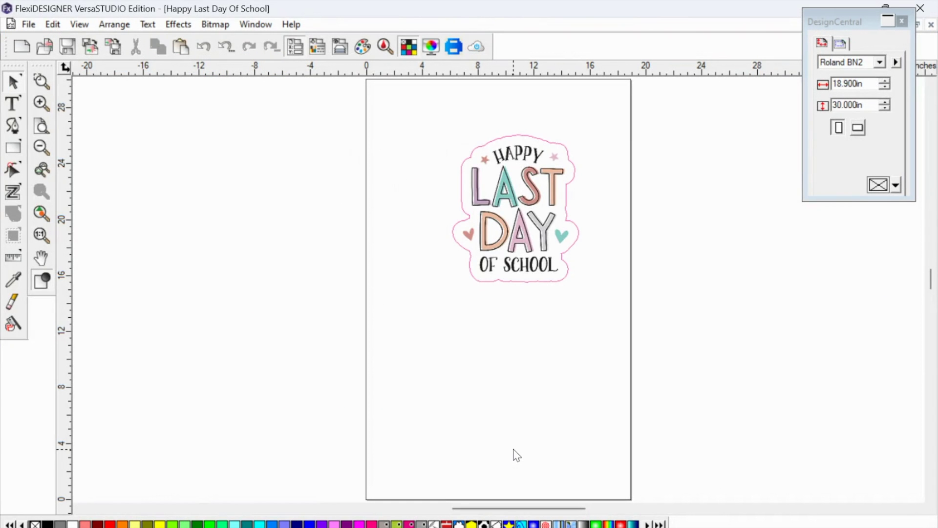
pyautogui.click(482, 273)
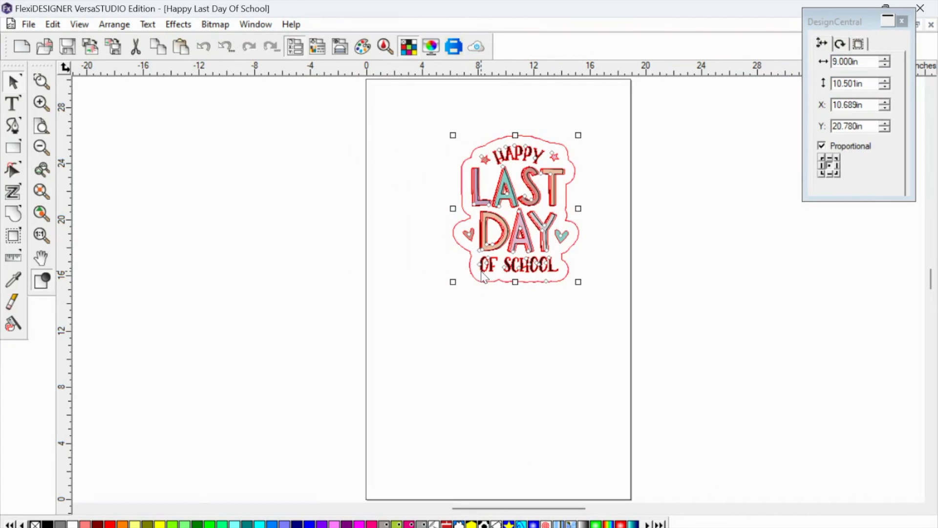
pyautogui.click(858, 44)
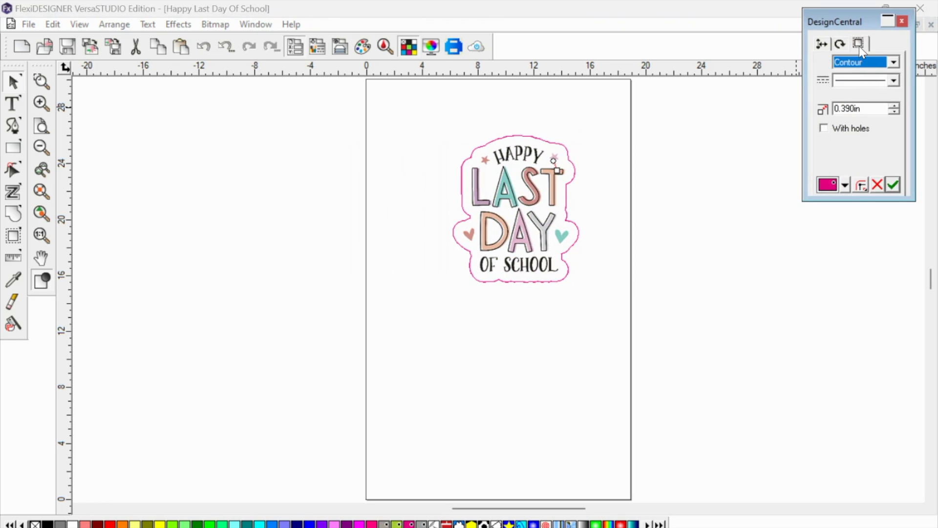
# Set the outlined artwork's width to 5 in, keeping its proportions
pyautogui.click(822, 45)
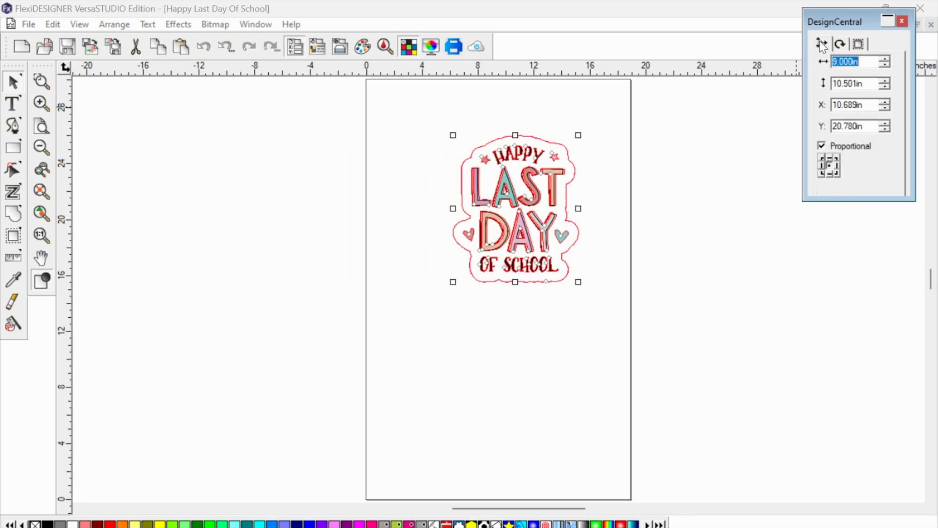
pyautogui.click(839, 62)
pyautogui.press('BackSpace')
pyautogui.write('5')
pyautogui.press('Return')
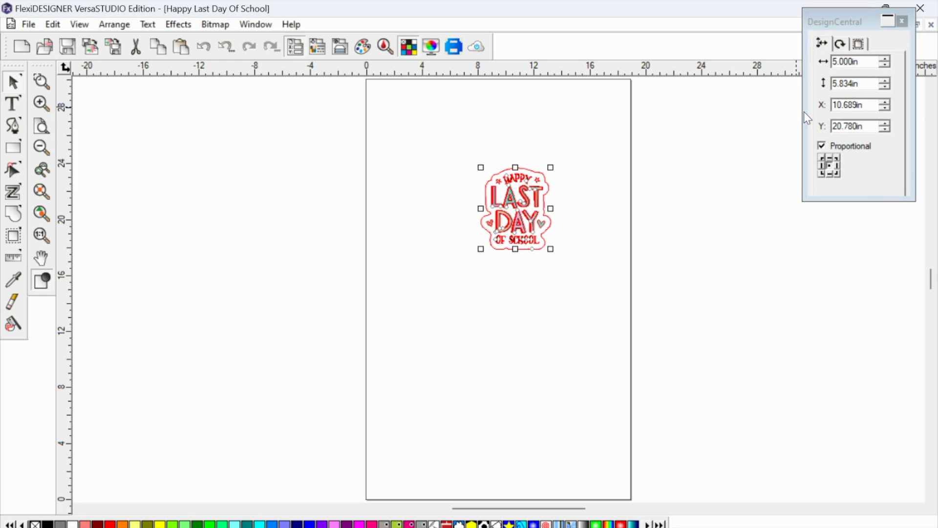
pyautogui.click(820, 159)
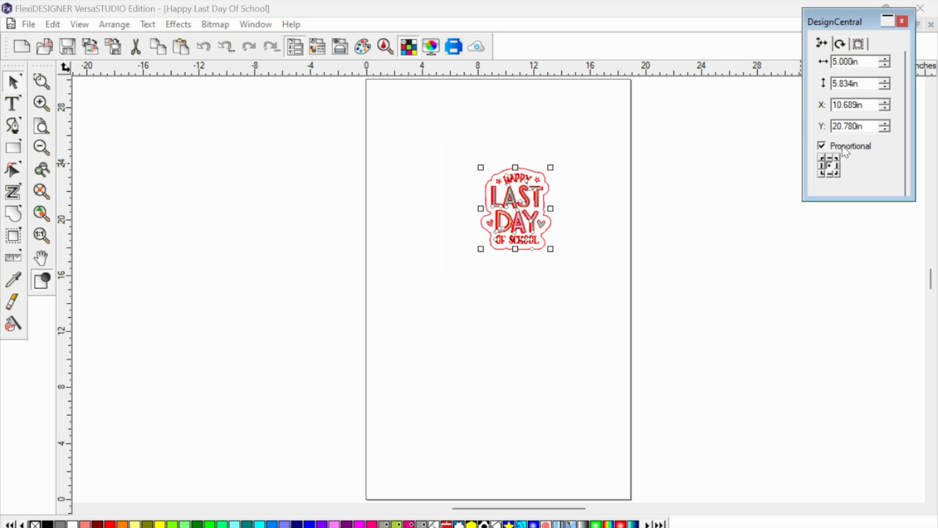
# Move the outlined artwork near the page's upper-left corner, centred at about X 3.3 in, Y 26.1 in, and open its rotation settings
pyautogui.moveTo(513, 219); pyautogui.dragTo(410, 147)
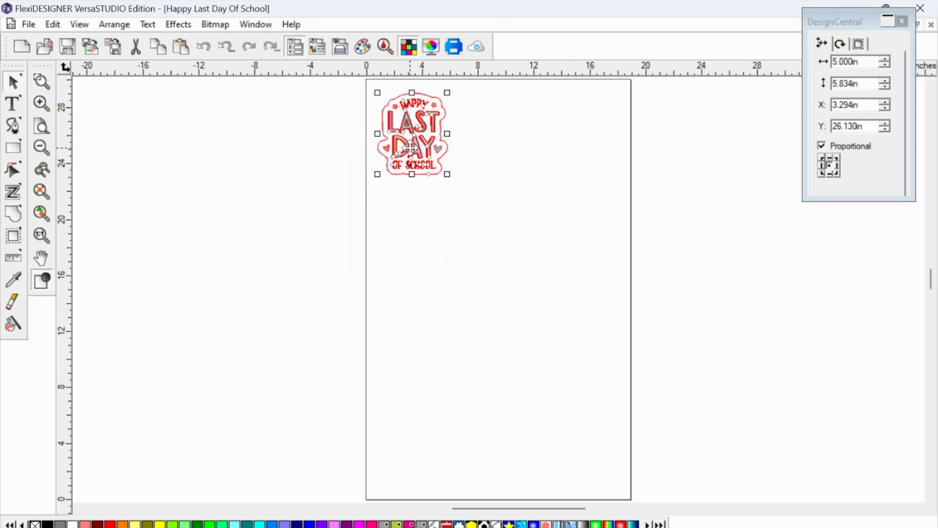
pyautogui.click(358, 189)
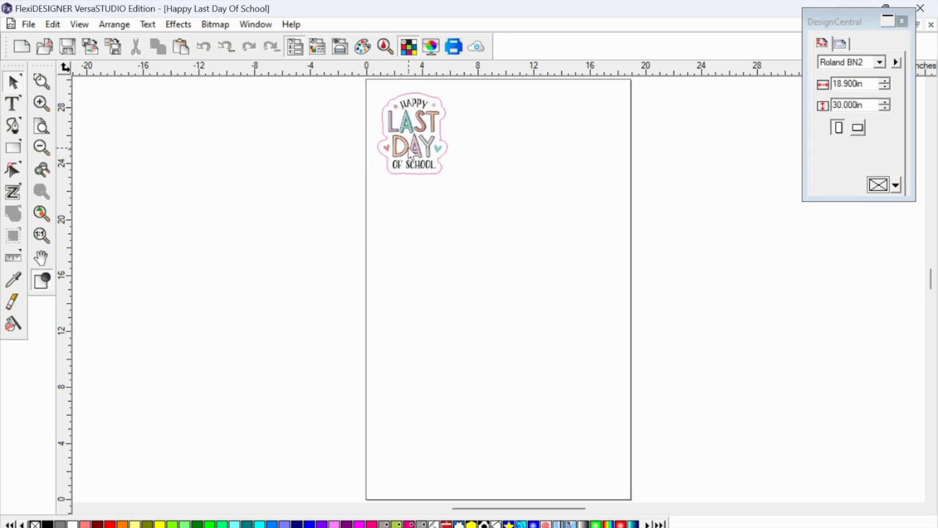
pyautogui.click(402, 128)
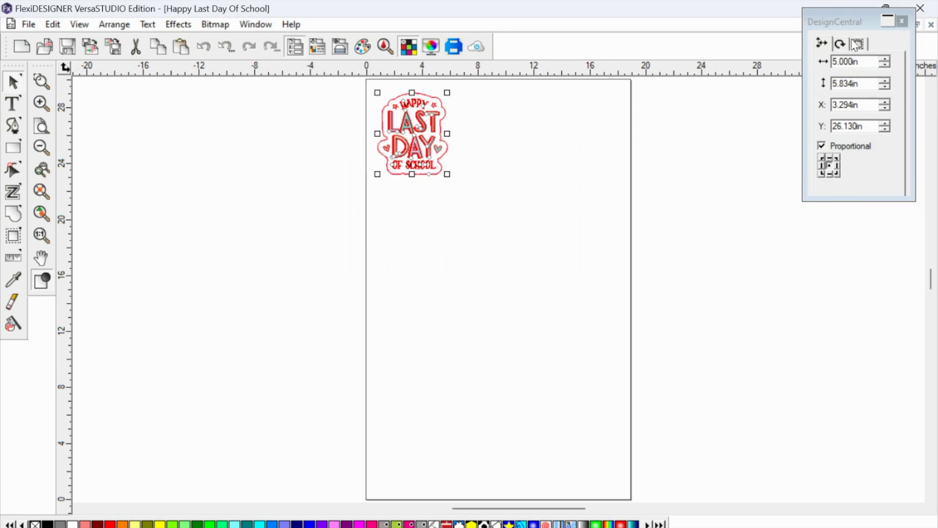
pyautogui.click(841, 44)
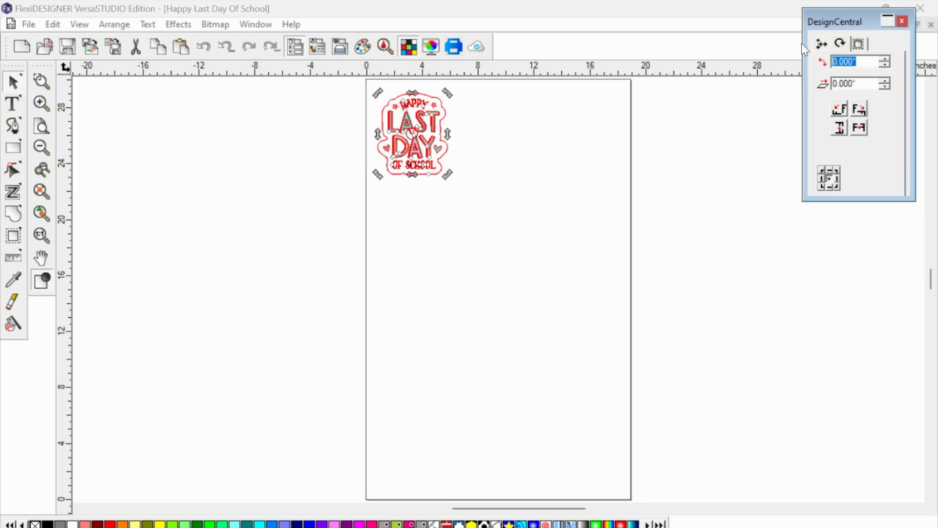
# Duplicate the outlined Happy Last Day Of School artwork on the page
pyautogui.click(443, 232)
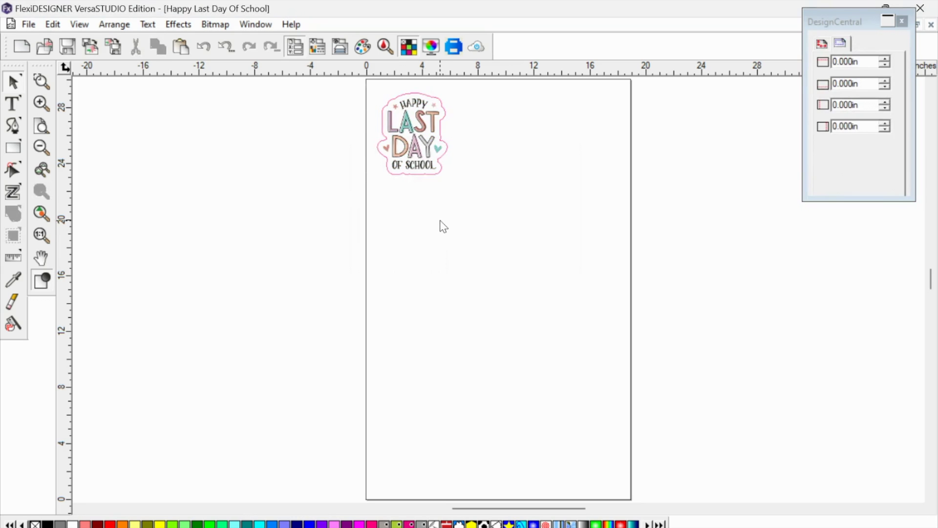
pyautogui.click(409, 148)
pyautogui.rightClick(411, 150)
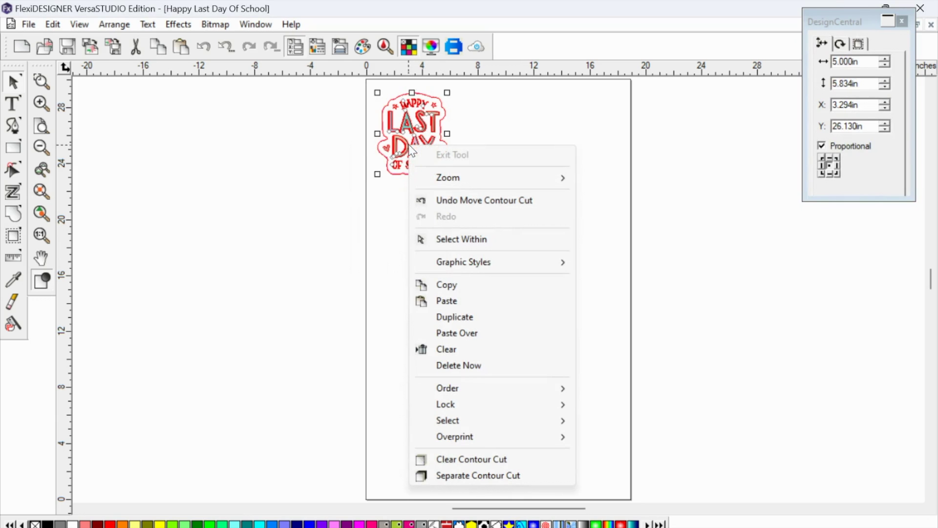
pyautogui.click(455, 316)
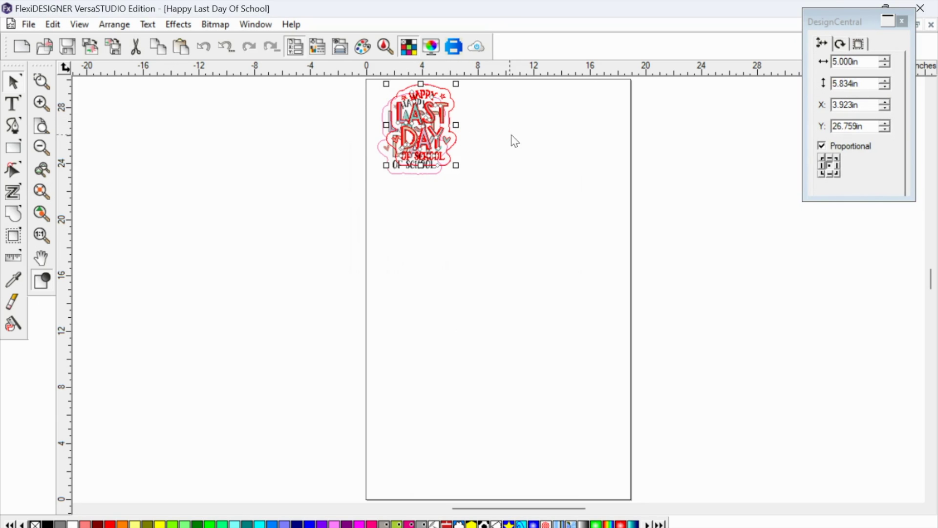
# Place the duplicate beside the original at about X 8.6 in, Y 26.4 in, and raise the original to about Y 26.3 in
pyautogui.rightClick(499, 135)
pyautogui.click(423, 245)
pyautogui.rightClick(423, 244)
pyautogui.click(511, 157)
pyautogui.rightClick(516, 153)
pyautogui.click(483, 146)
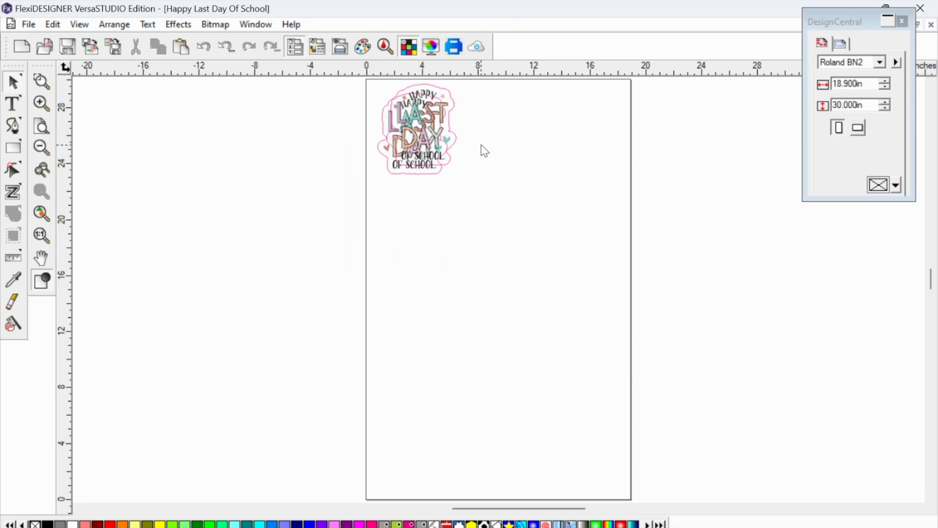
pyautogui.moveTo(433, 139); pyautogui.dragTo(496, 143)
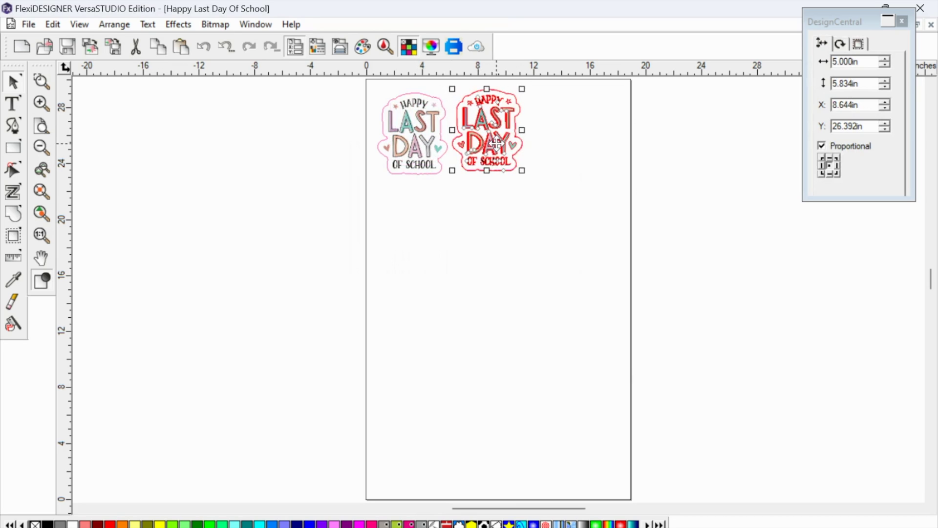
pyautogui.click(472, 246)
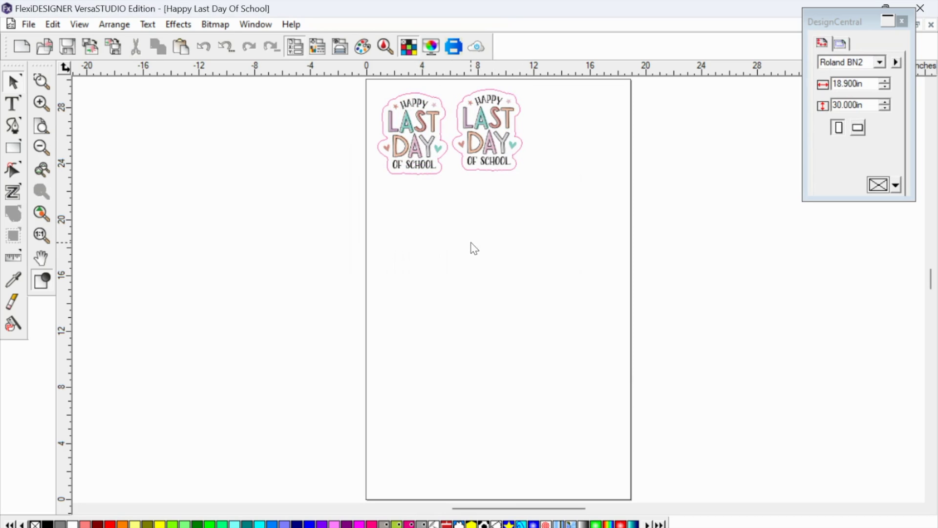
pyautogui.click(424, 145)
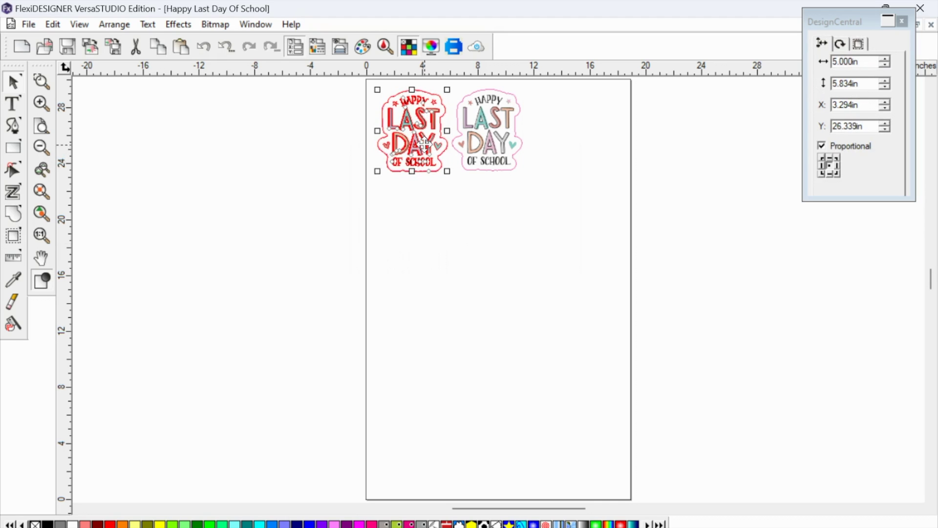
pyautogui.click(422, 213)
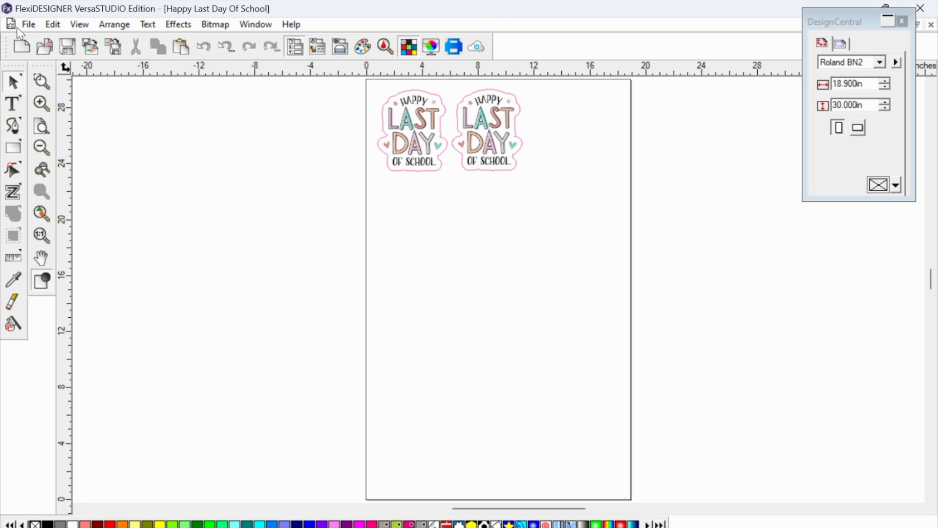
# Open the Send to Device settings for the document and choose BN2-20A as the output device
pyautogui.click(29, 26)
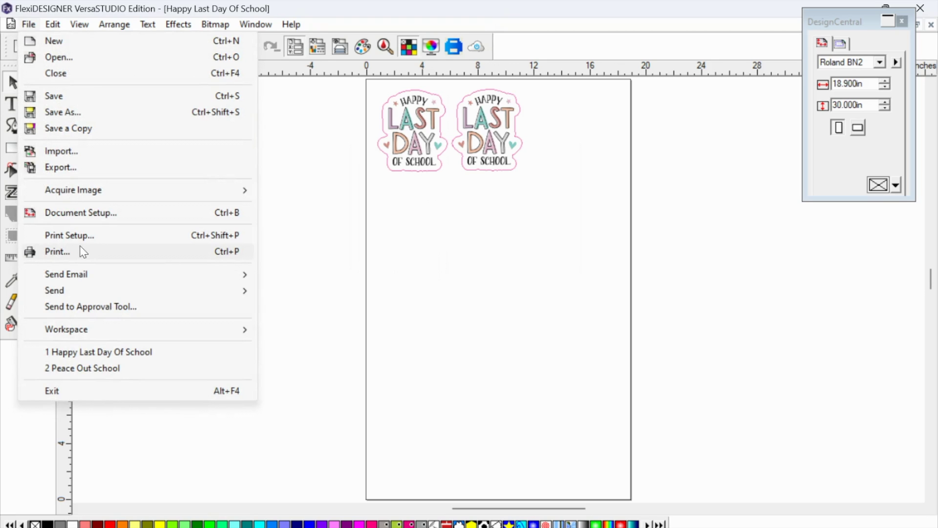
pyautogui.moveTo(83, 291)
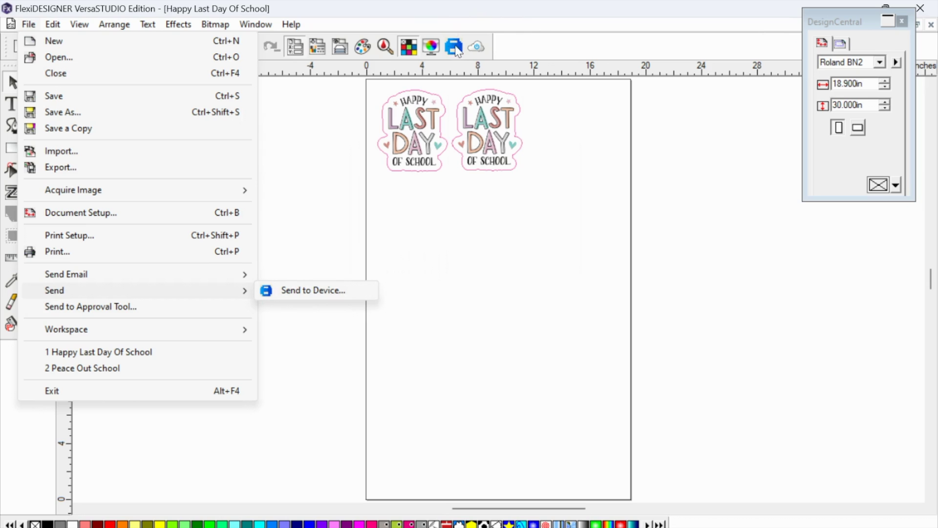
pyautogui.click(295, 291)
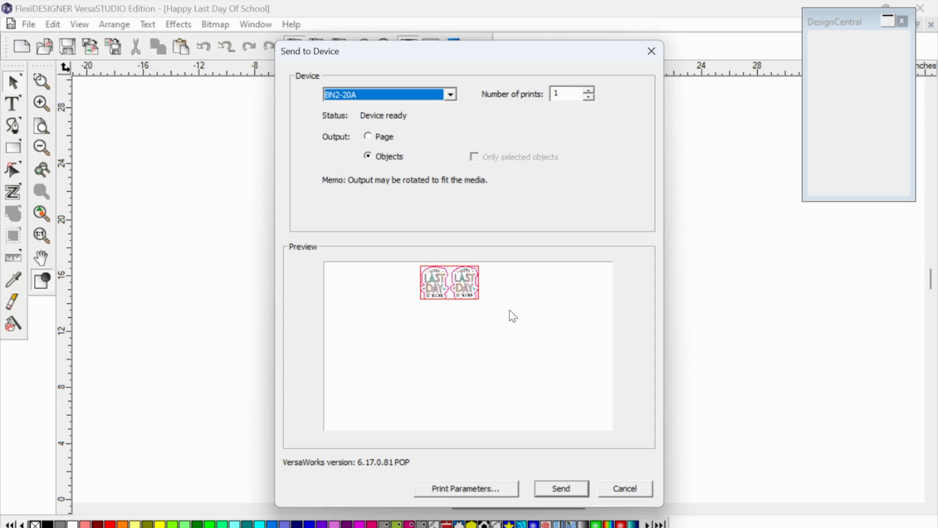
pyautogui.click(406, 96)
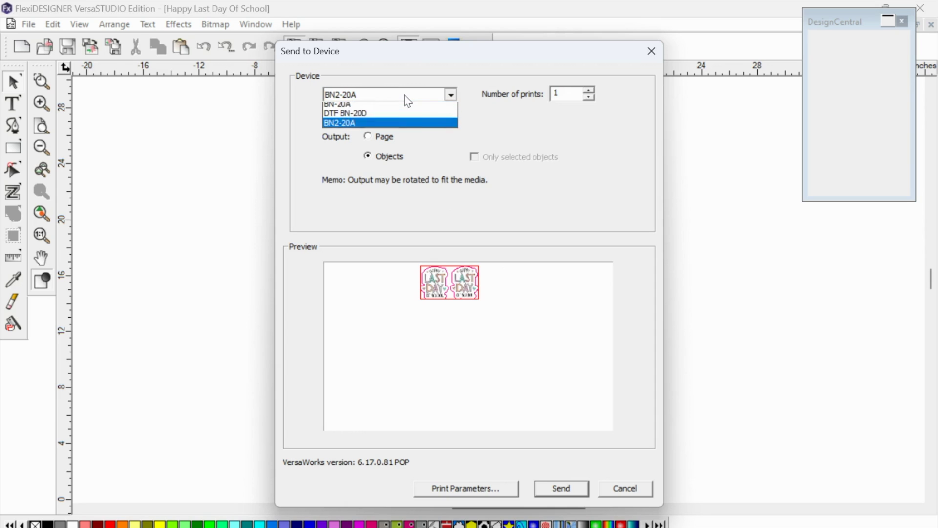
pyautogui.click(400, 128)
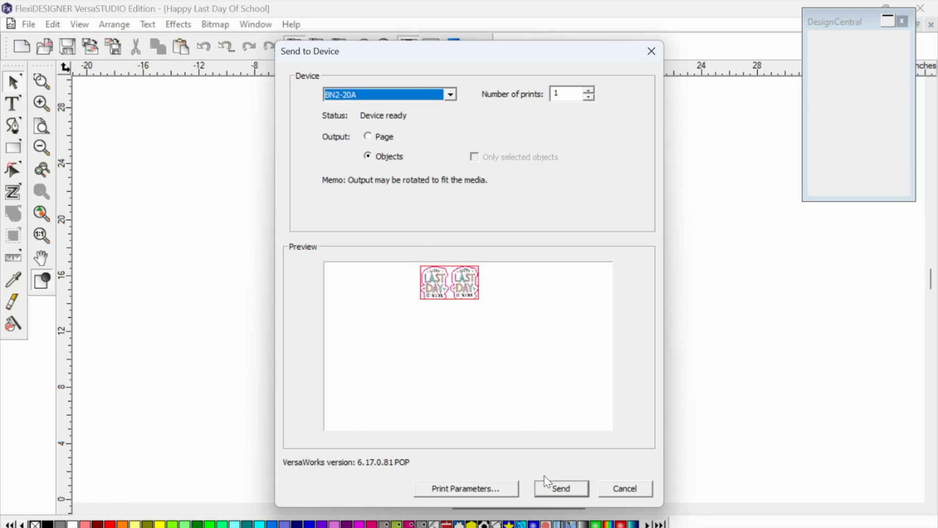
# Open the print parameters and review the media type and colour mode options, keeping Generic Vinyl and CMYK (v)
pyautogui.click(492, 489)
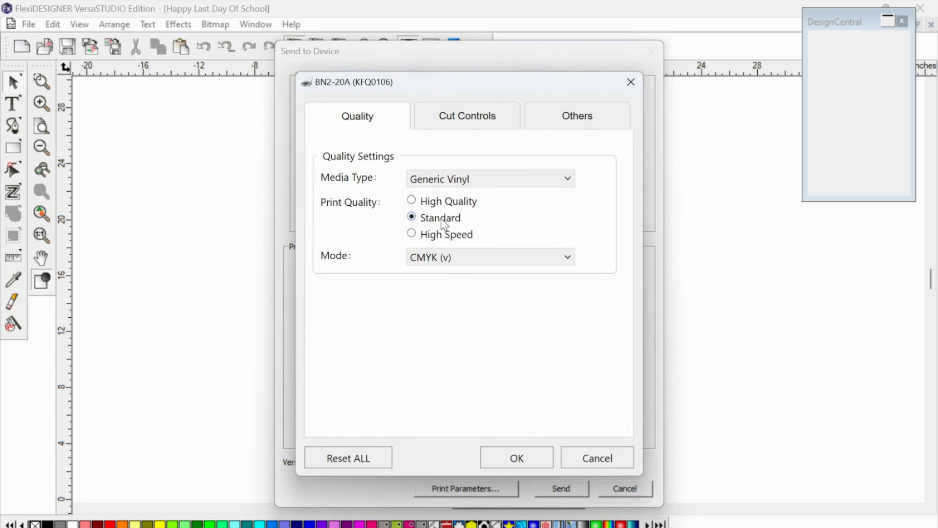
pyautogui.click(433, 180)
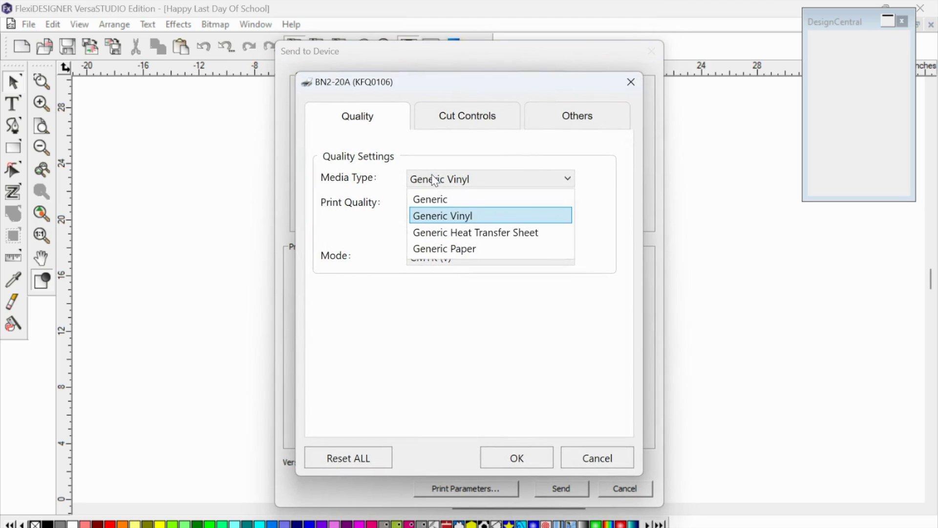
pyautogui.click(383, 224)
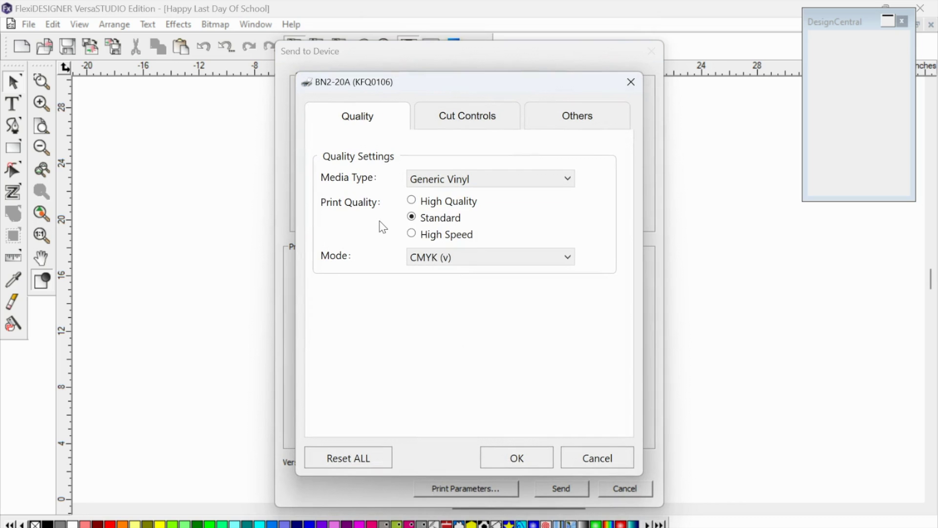
pyautogui.click(446, 260)
pyautogui.click(376, 318)
# Review the cut controls, checking the operation mode and image boundary options while keeping Print & Cut and Normal Cut
pyautogui.click(469, 117)
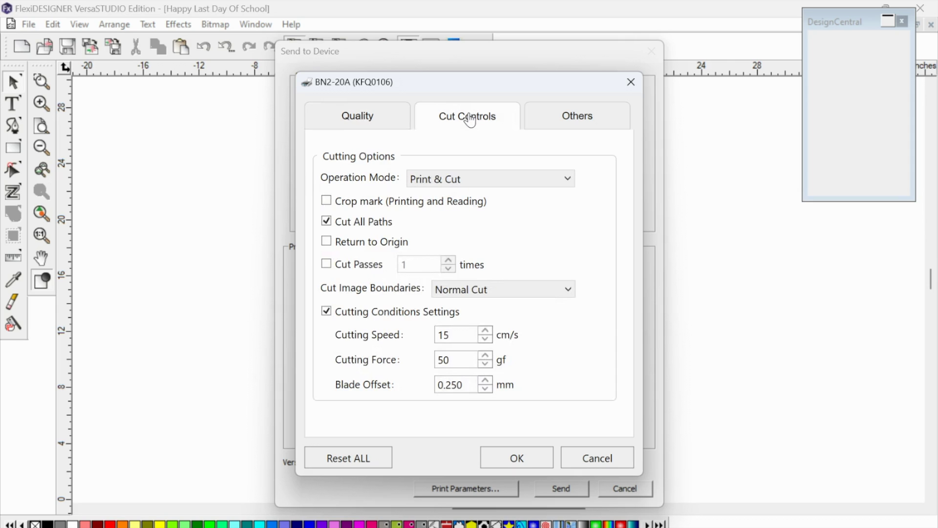
pyautogui.click(472, 187)
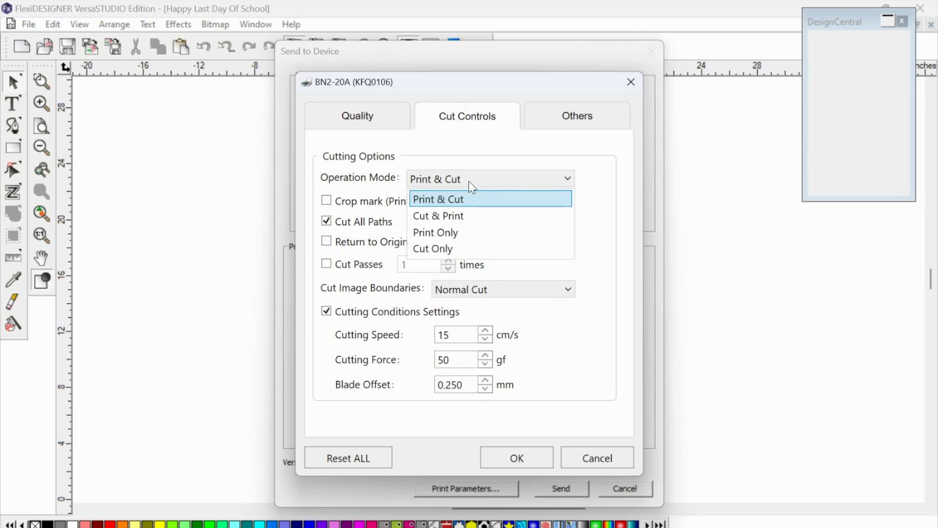
pyautogui.click(468, 181)
pyautogui.click(468, 181)
pyautogui.click(461, 160)
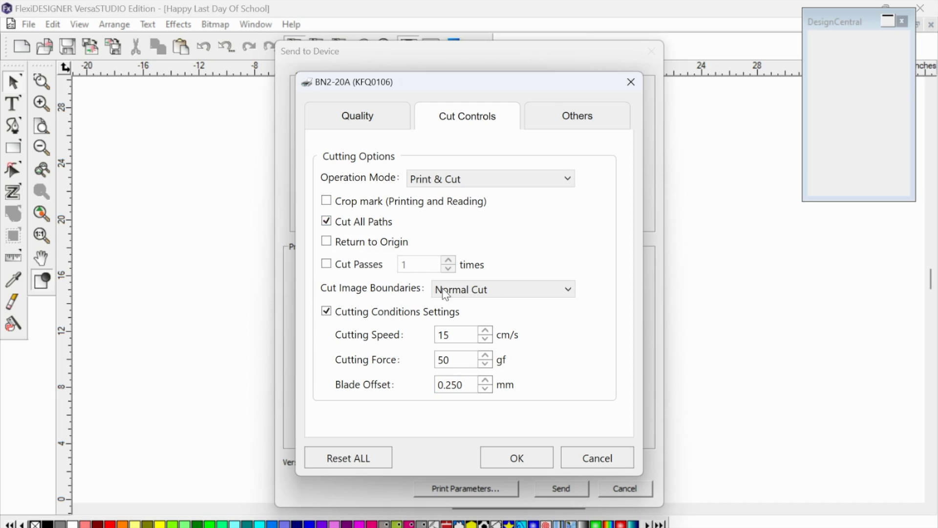
pyautogui.click(460, 292)
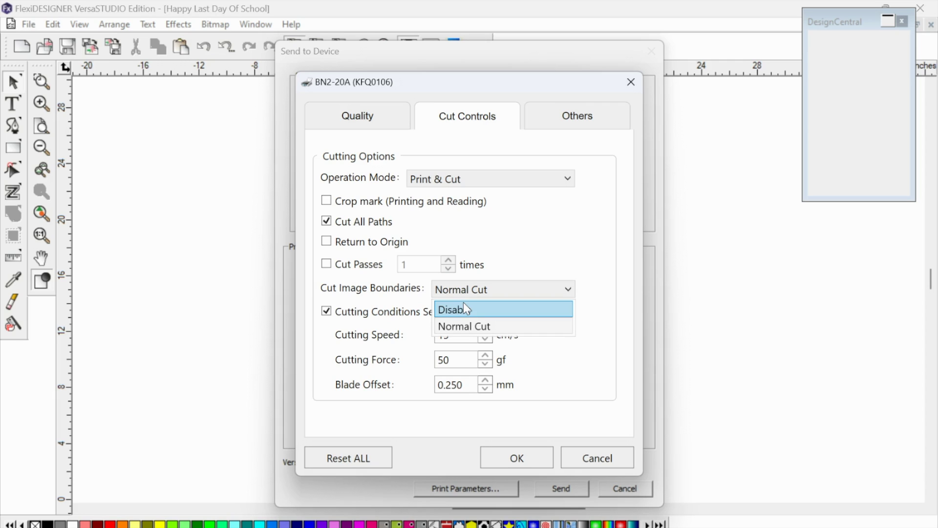
pyautogui.click(542, 268)
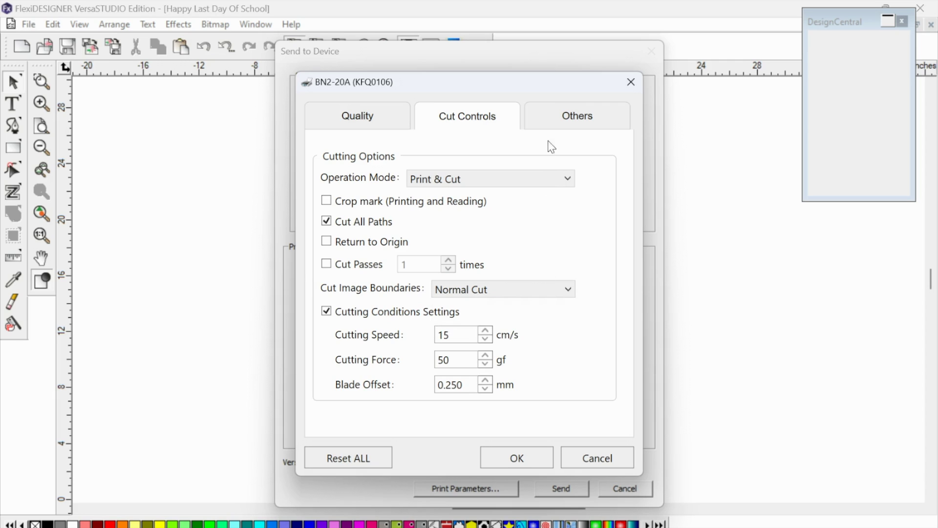
# Review the options for cutting the sheet after output, keeping Normal Cut, and send both outlined designs to the printer
pyautogui.click(550, 116)
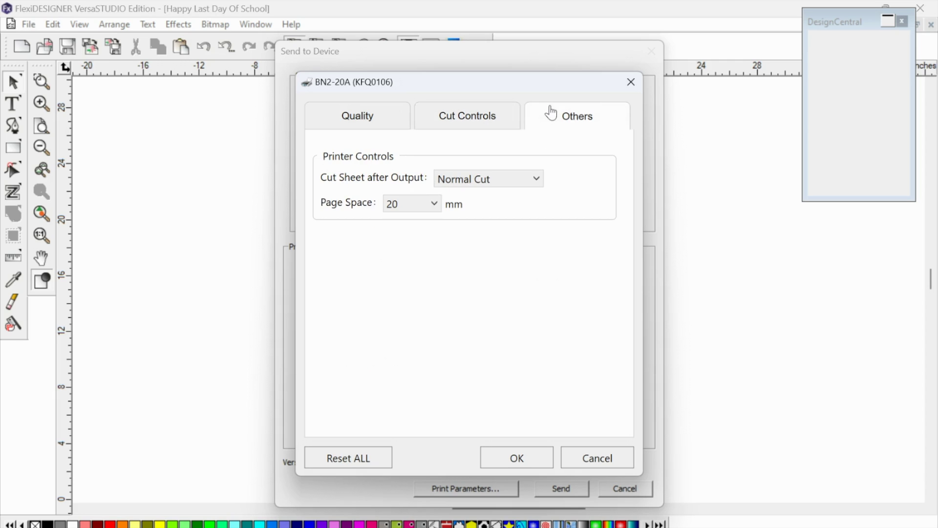
pyautogui.click(514, 190)
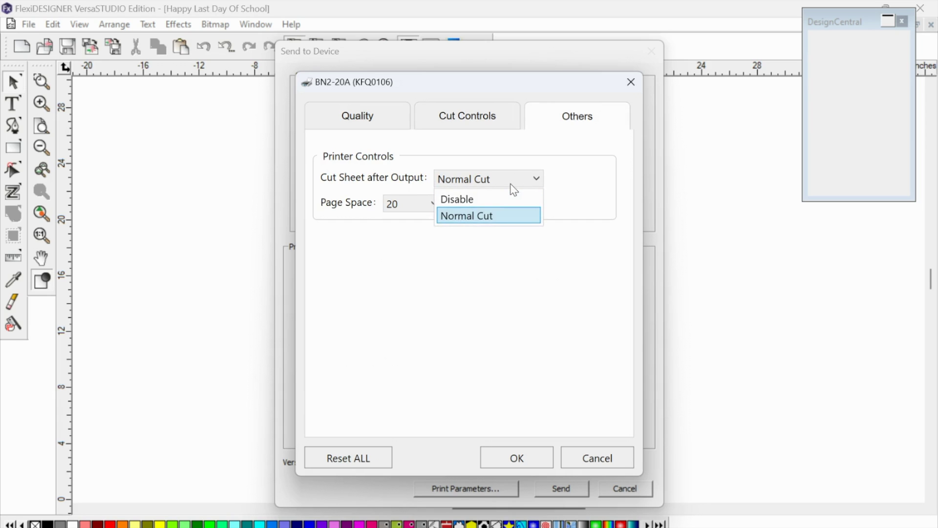
pyautogui.click(493, 154)
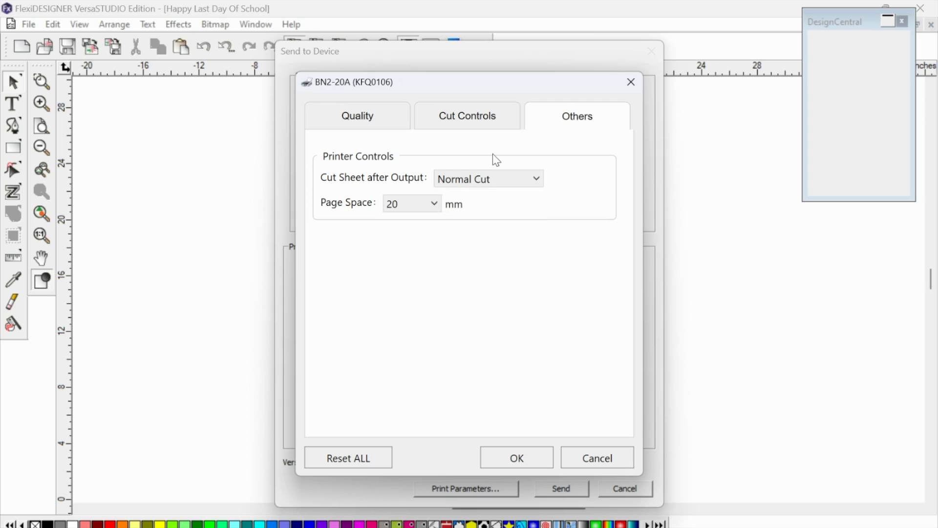
pyautogui.click(384, 124)
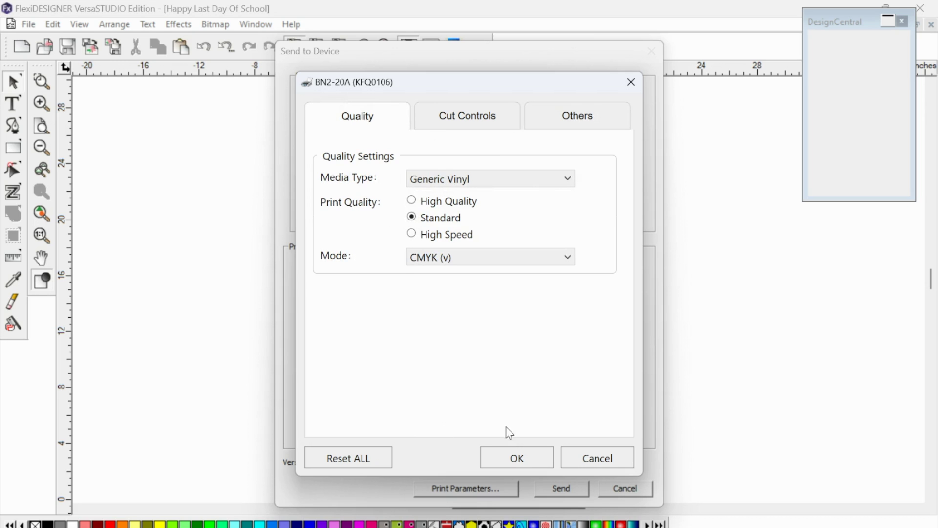
pyautogui.click(512, 448)
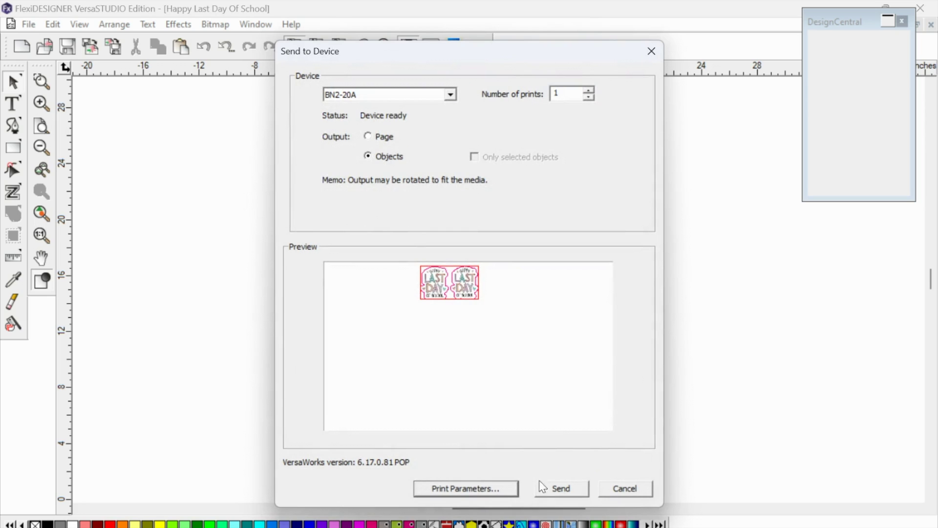
pyautogui.click(572, 489)
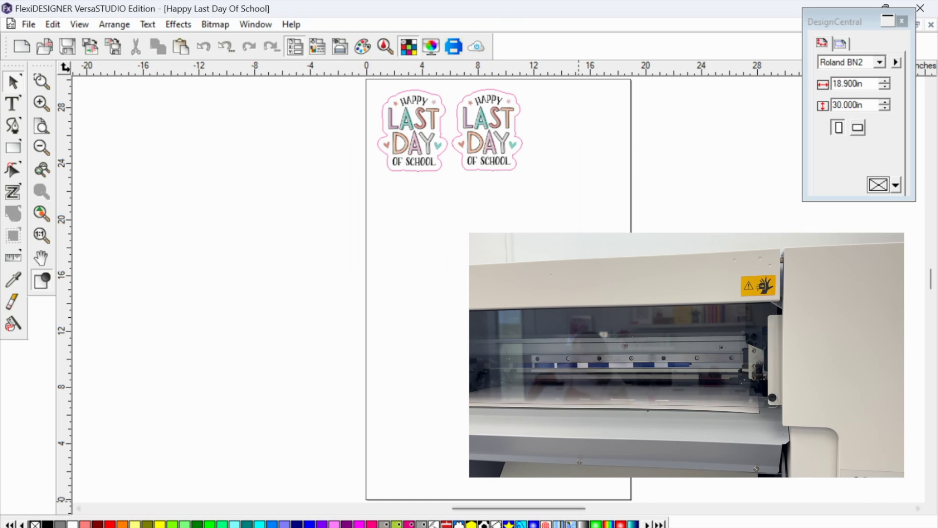
# Switch to BN2 Utility and execute sheet cutting for the printed designs
pyautogui.click(694, 513)
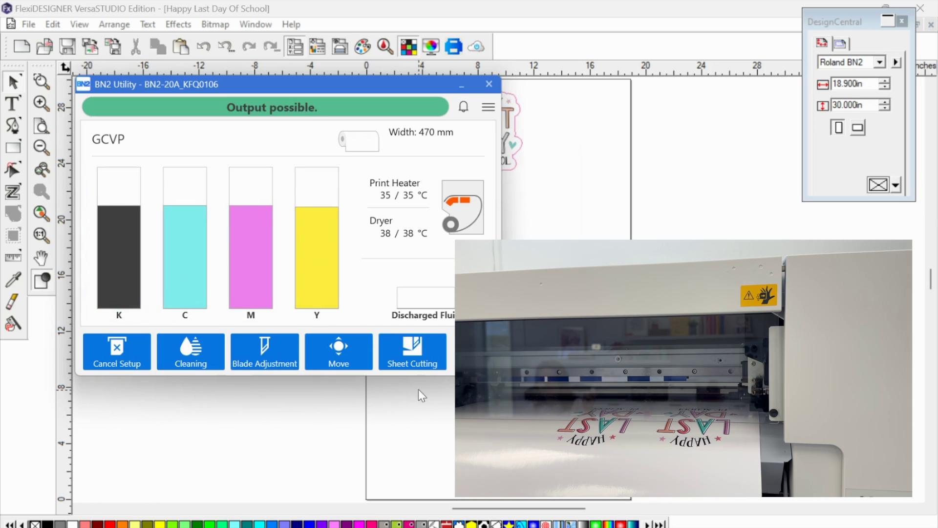
pyautogui.click(413, 352)
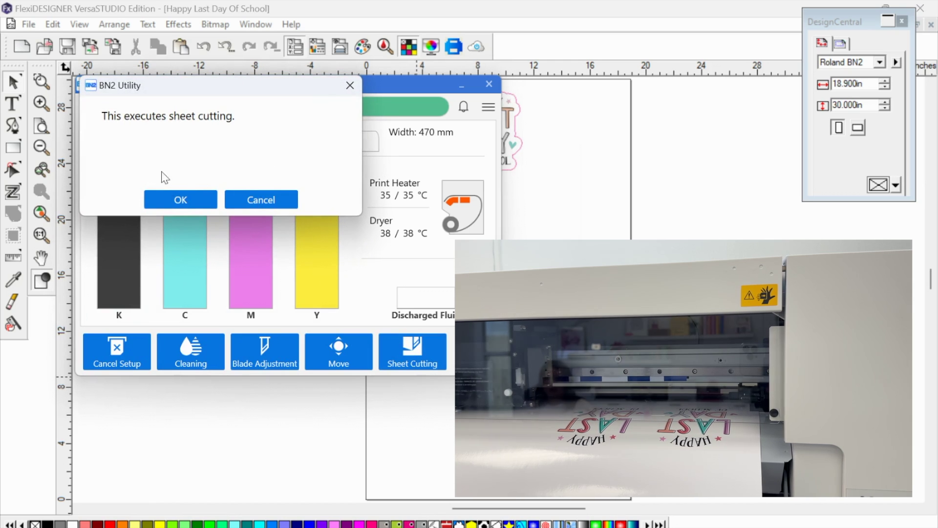
pyautogui.click(171, 195)
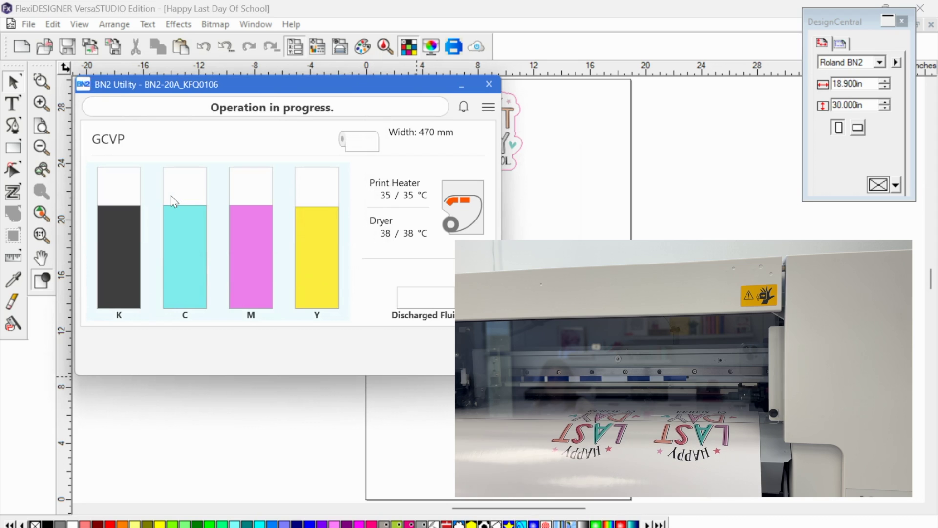